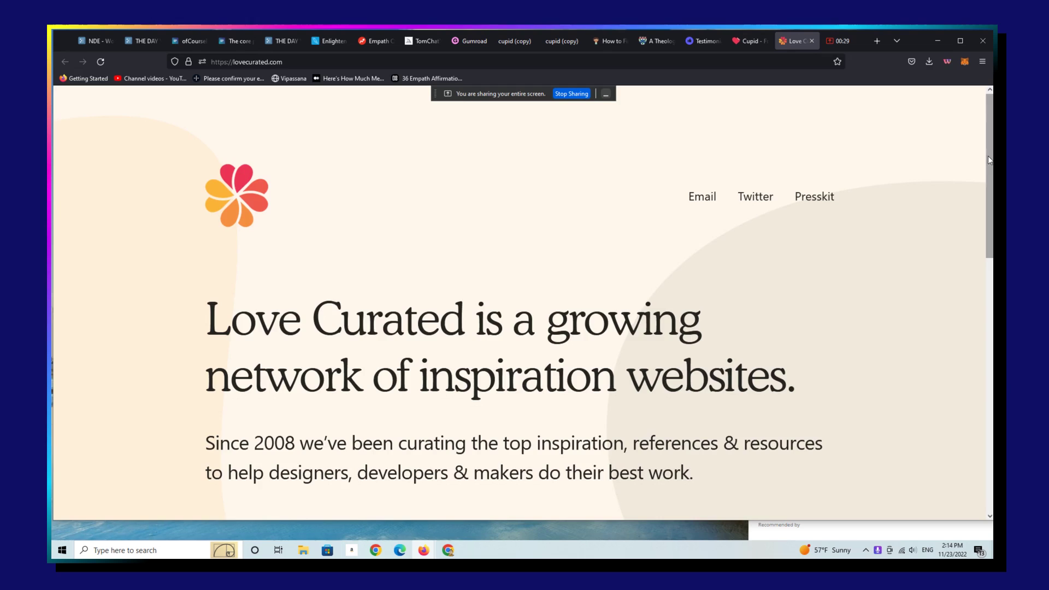
Go to the Cupid template page on One Page Love and clone it for free into Carrd.
scroll(973, 267, down, 4)
scroll(973, 267, down, 6)
scroll(955, 402, up, 10)
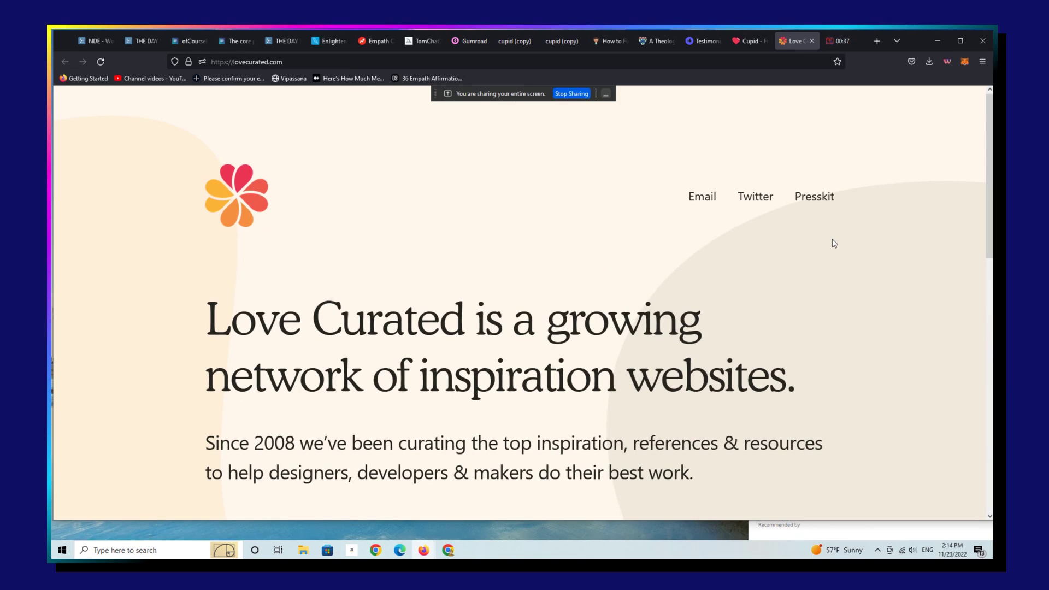
click(747, 45)
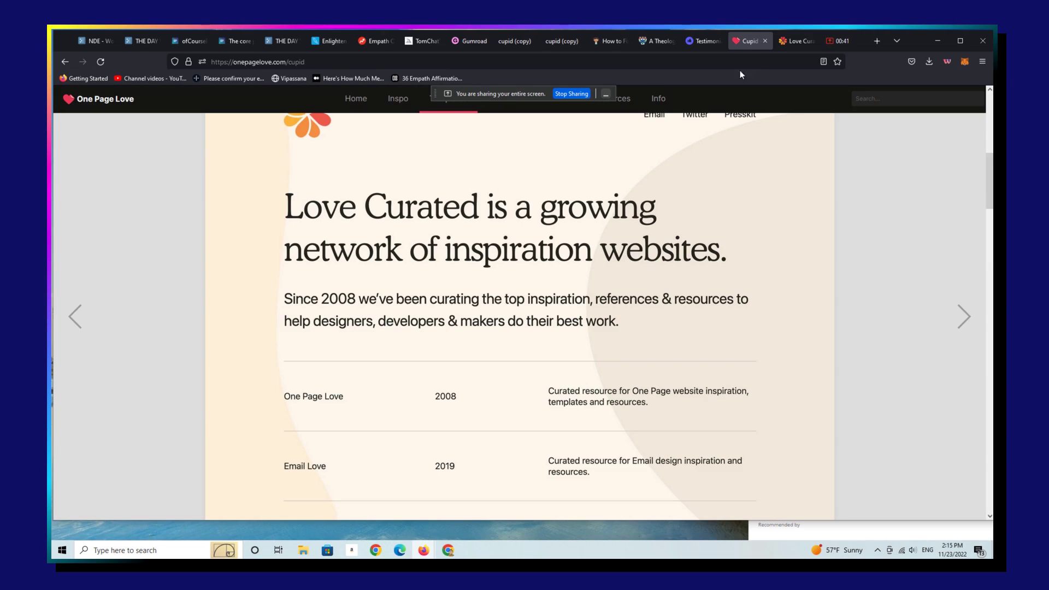
drag(990, 209, 988, 127)
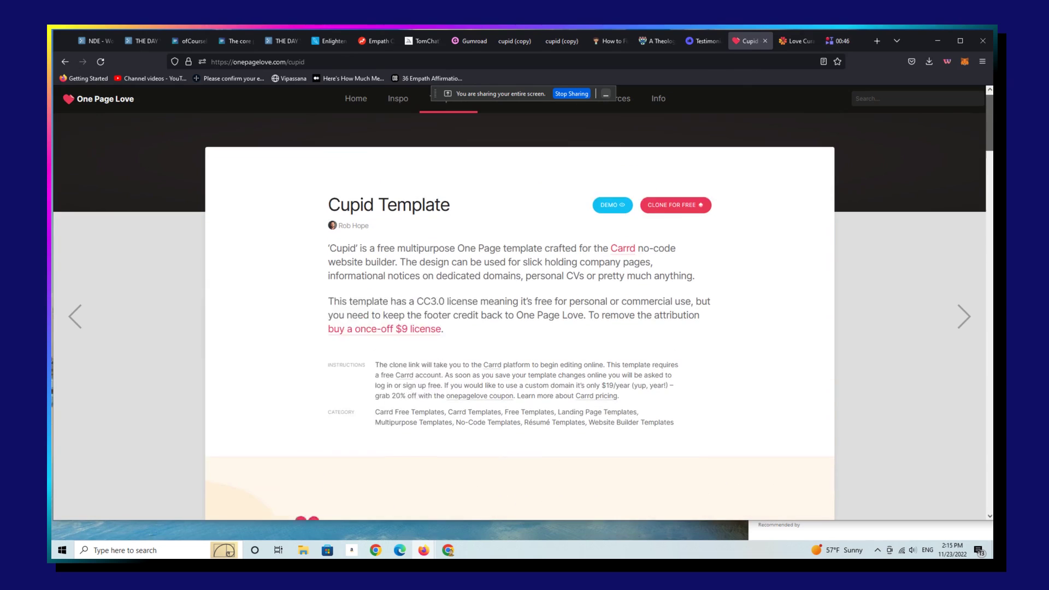
click(674, 205)
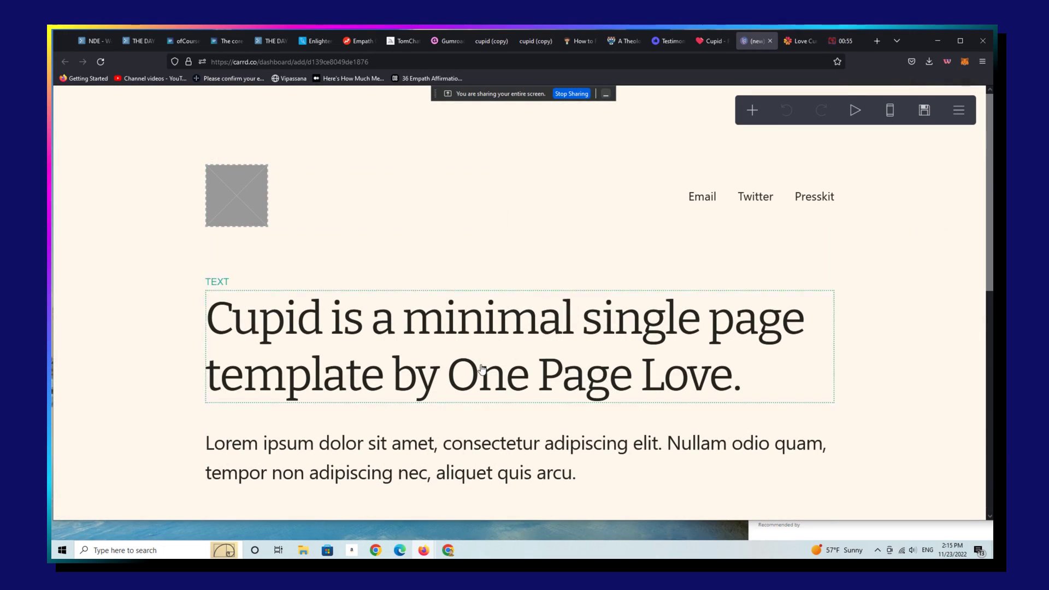
Upload the 'carrd logo' flower image as the logo, cropped to show the whole flower.
click(227, 199)
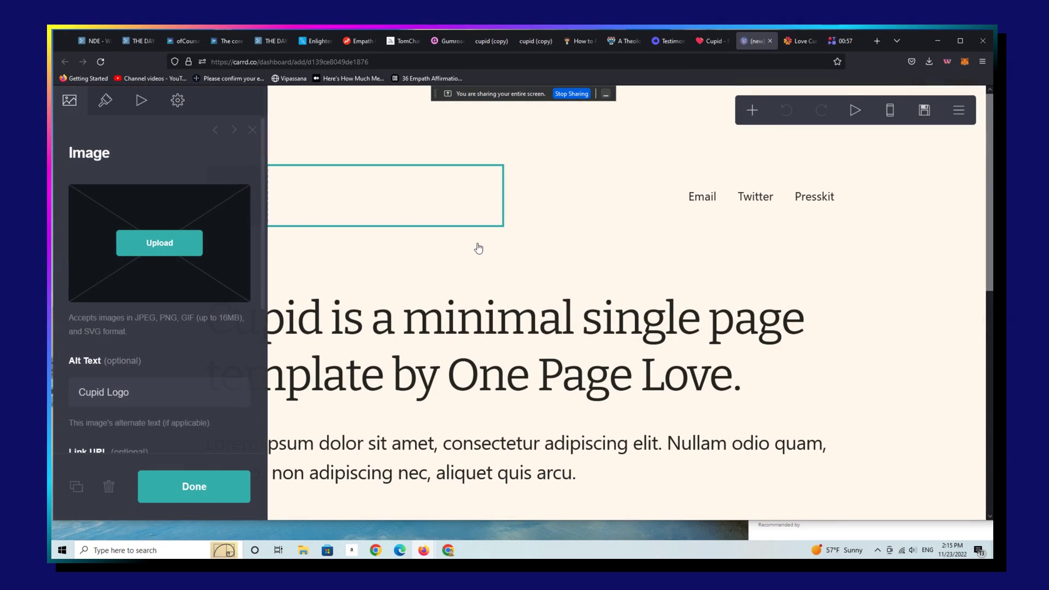
click(189, 243)
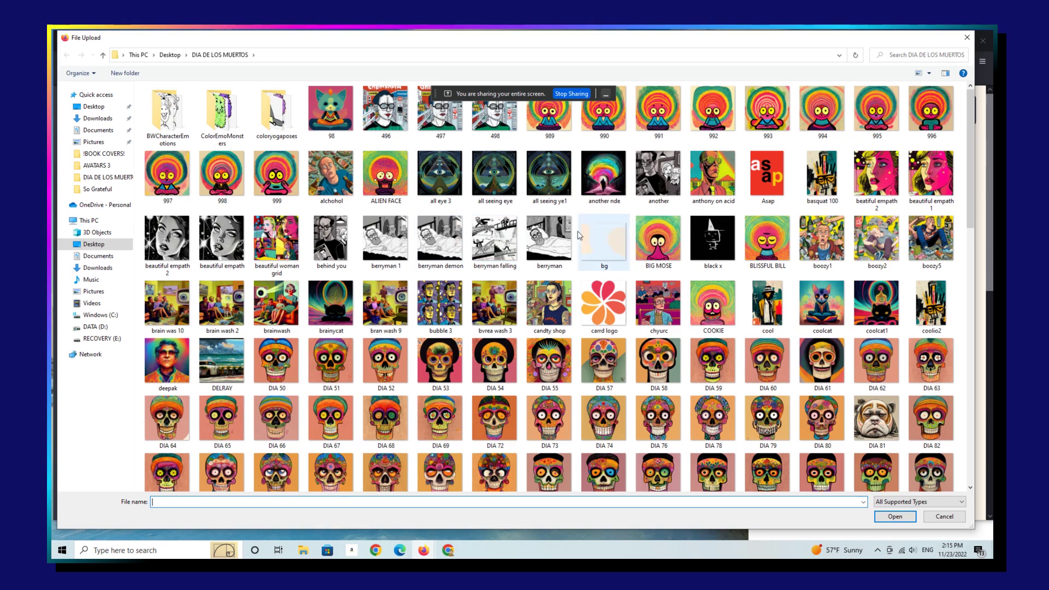
click(605, 311)
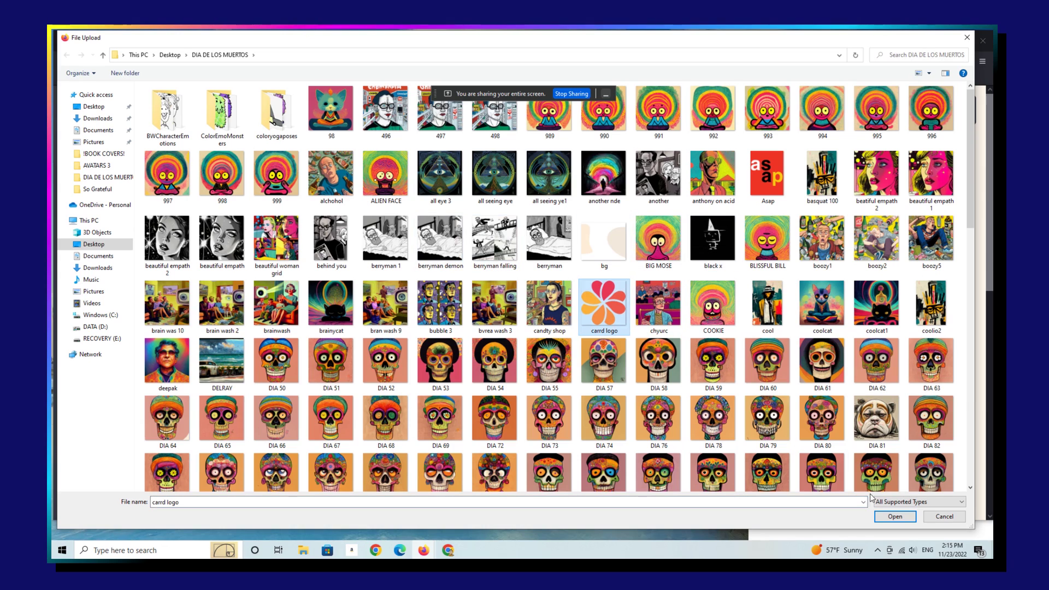
click(893, 517)
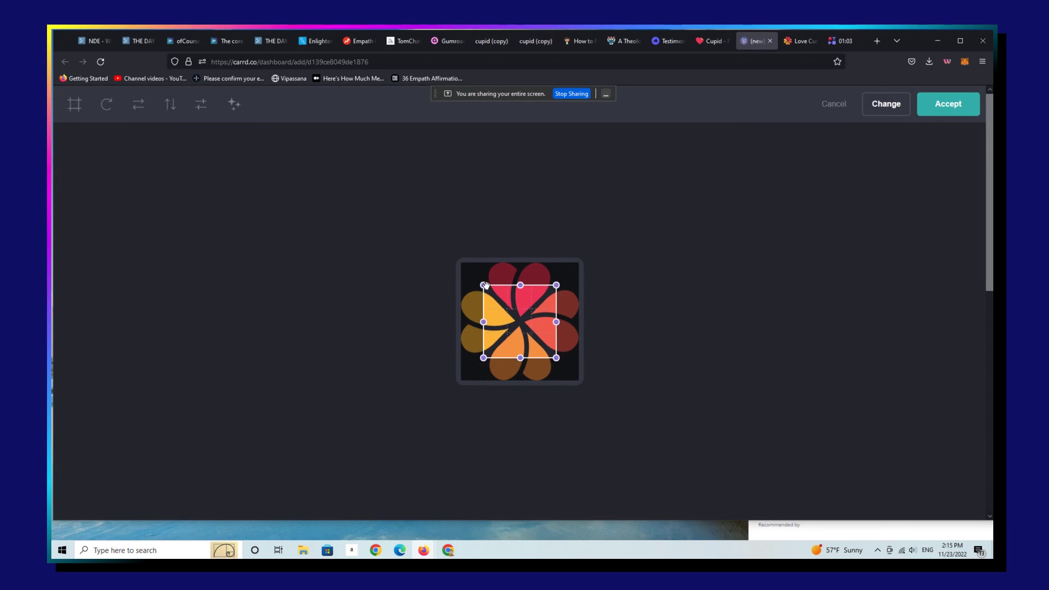
drag(556, 358, 622, 411)
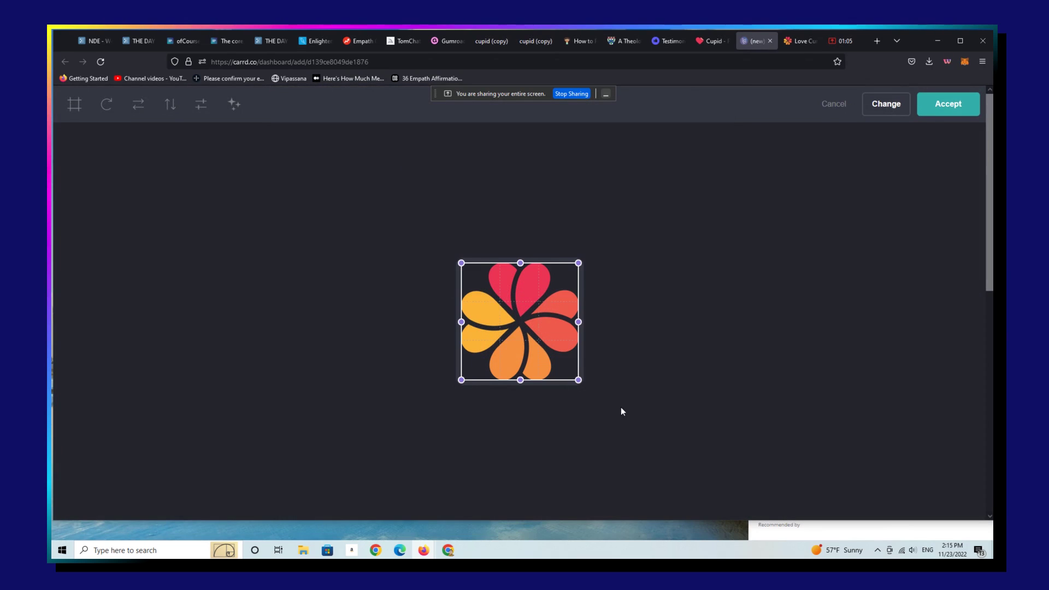
click(951, 109)
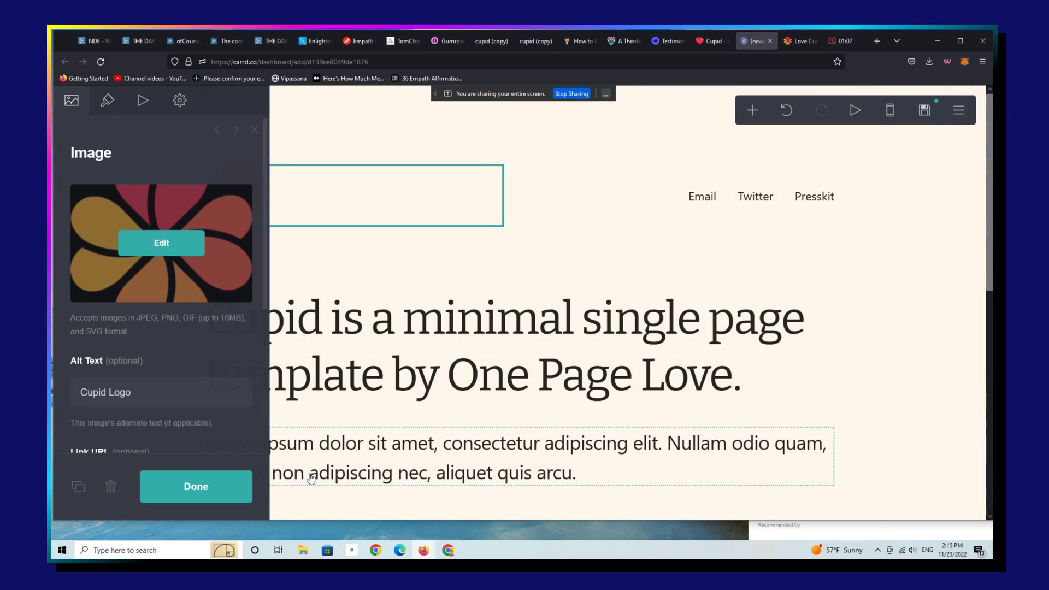
click(209, 486)
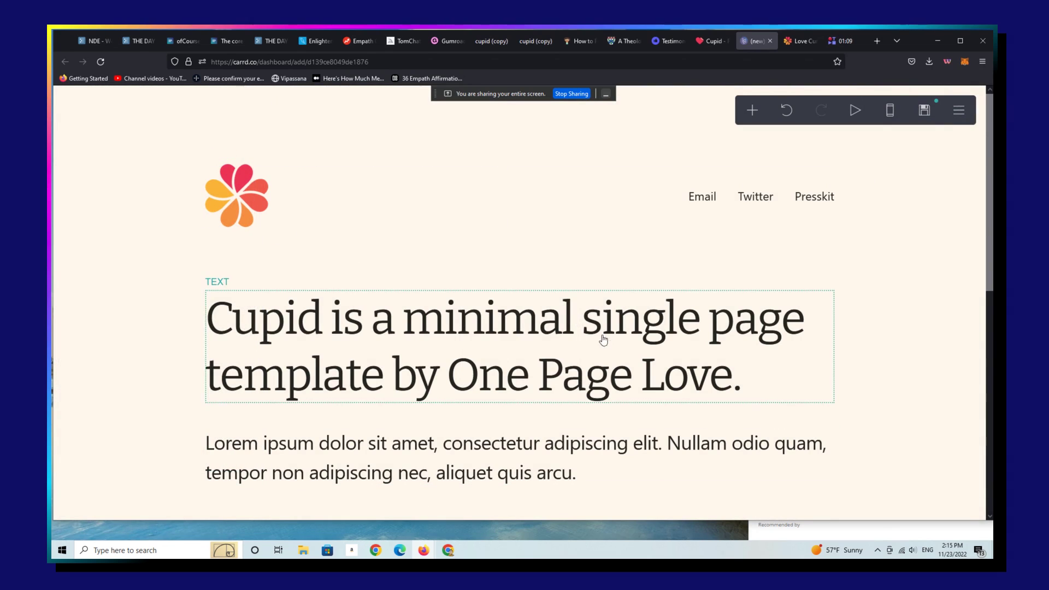
Set the page Background Style to Image using 'bg', with the crop expanded to the full image.
click(118, 300)
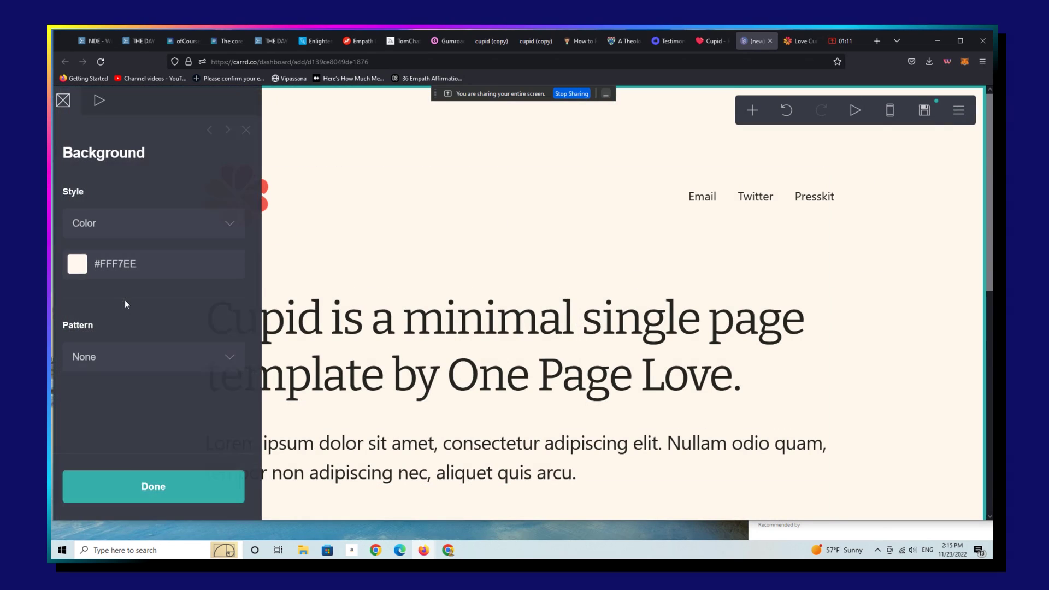
click(176, 225)
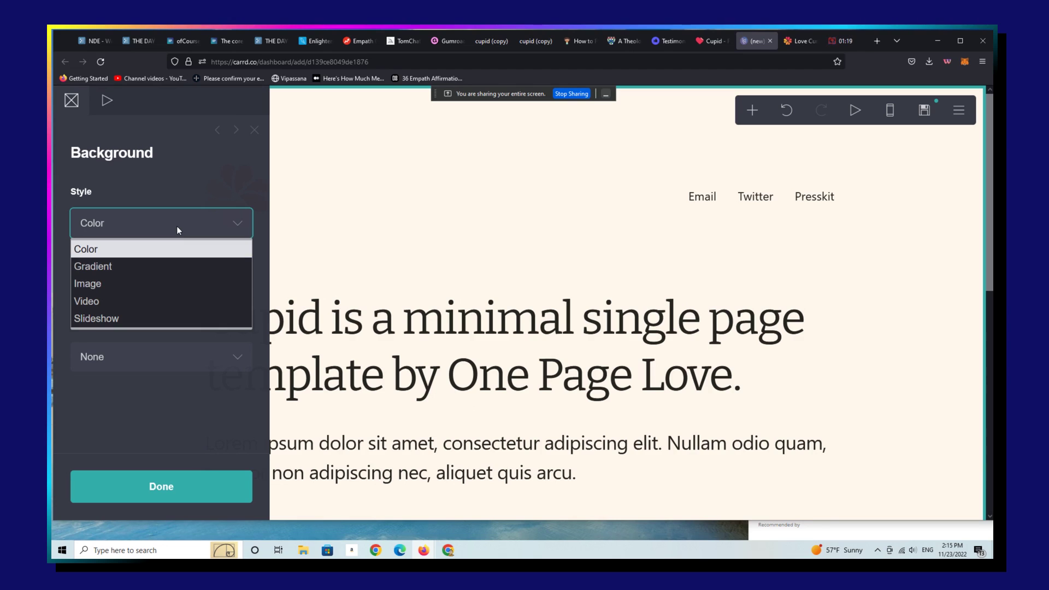
click(151, 283)
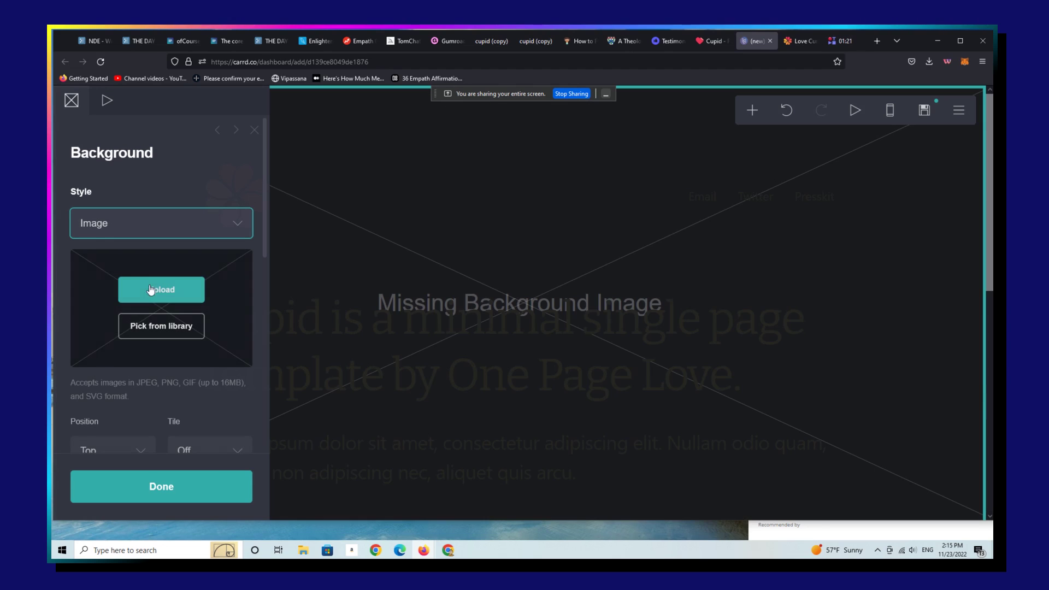
click(166, 294)
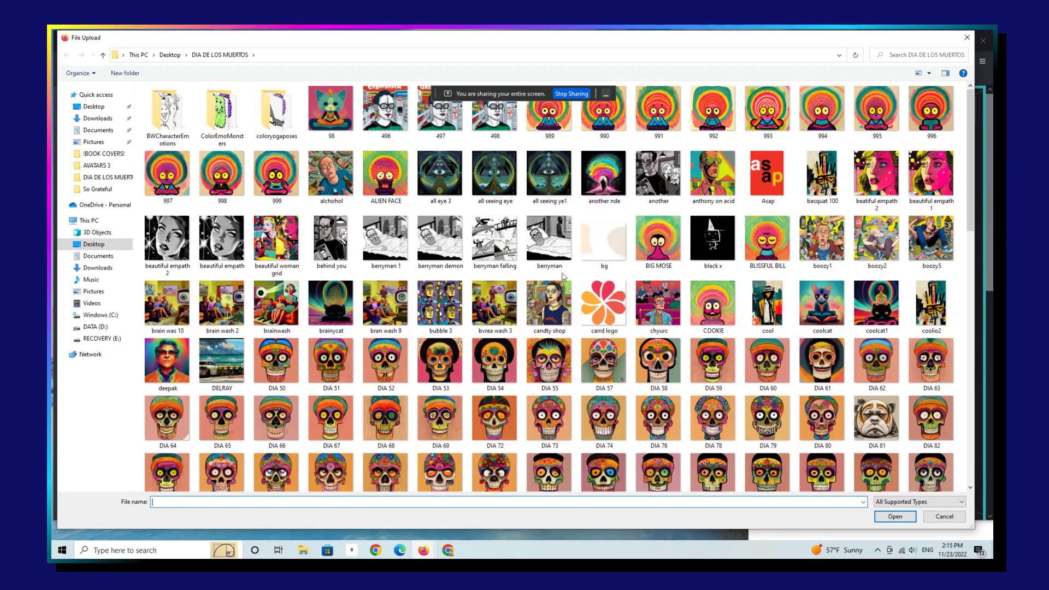
click(603, 240)
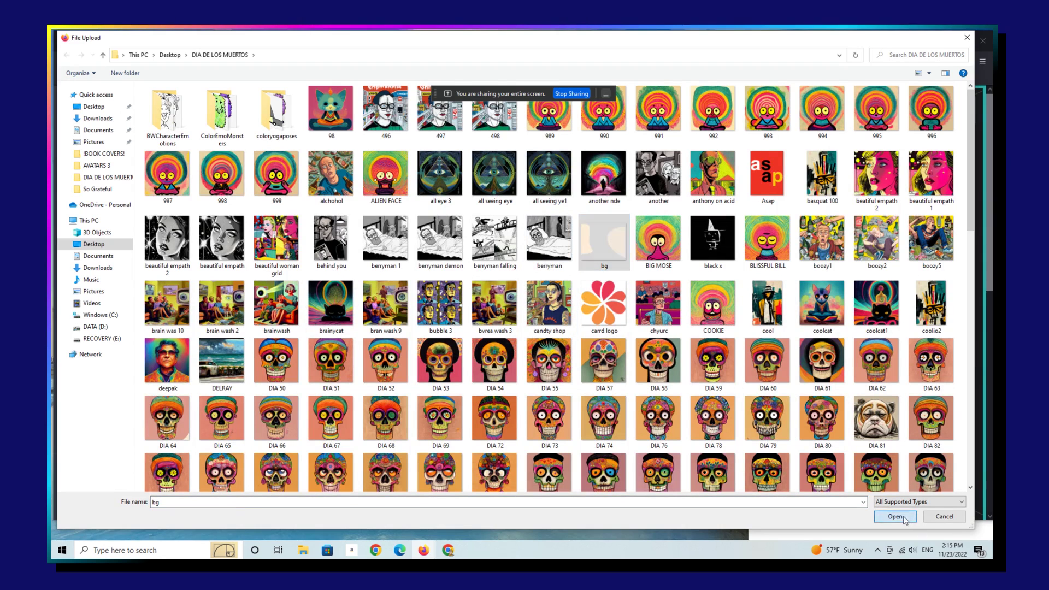
click(895, 516)
drag(396, 216, 314, 147)
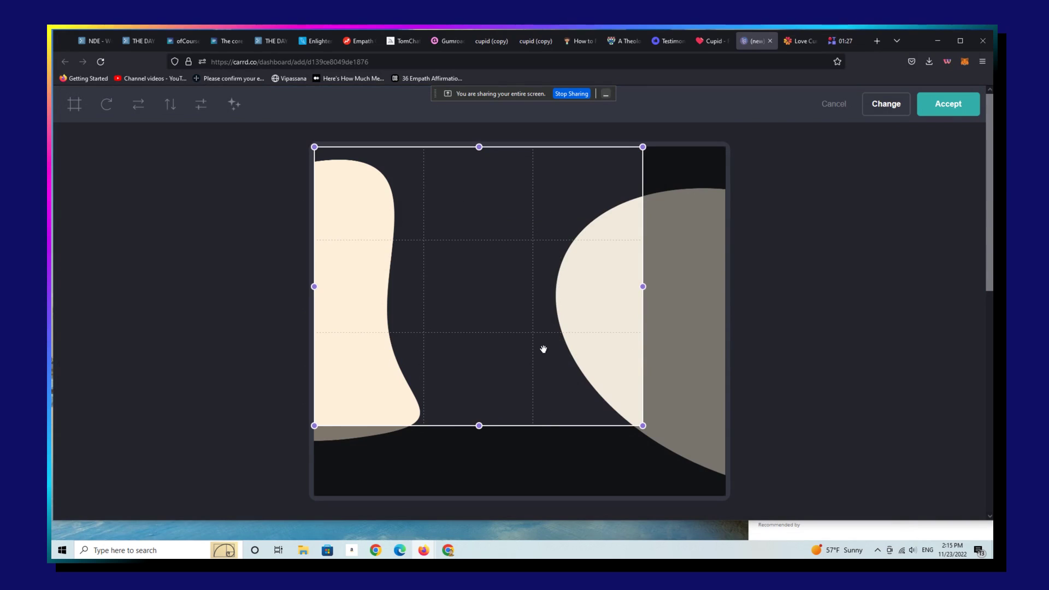
drag(643, 426, 762, 554)
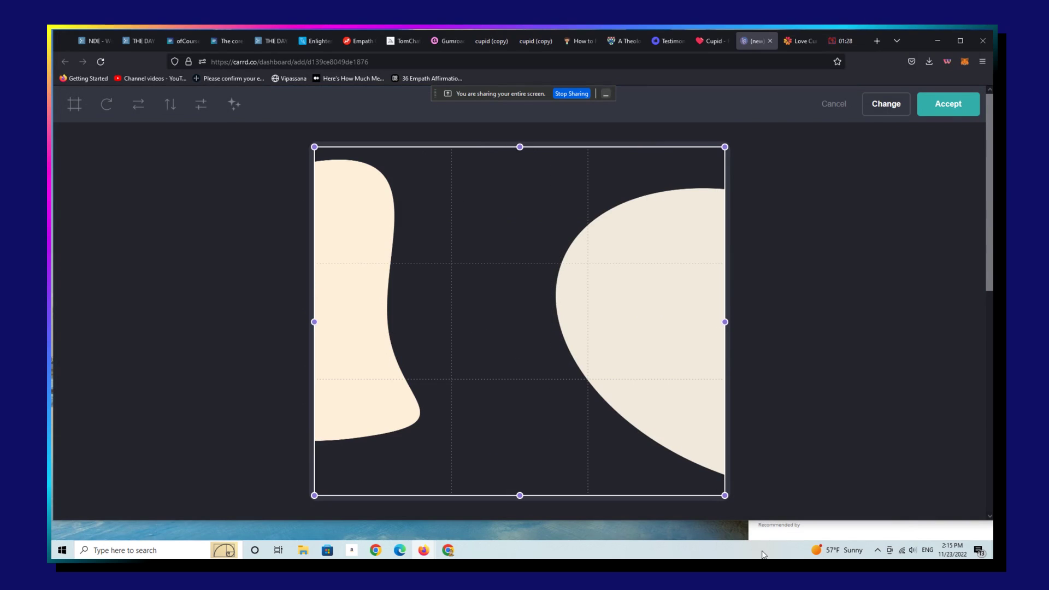
click(953, 104)
click(215, 485)
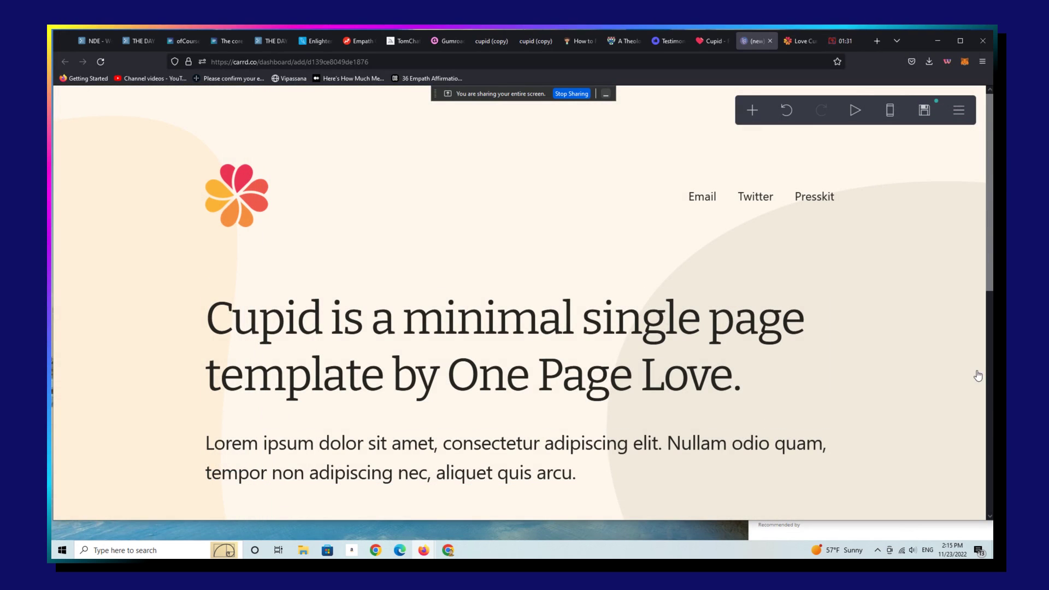
Rewrite the headline as 'This would be an ideal website for a social media profile you can sell to clients.'.
click(794, 41)
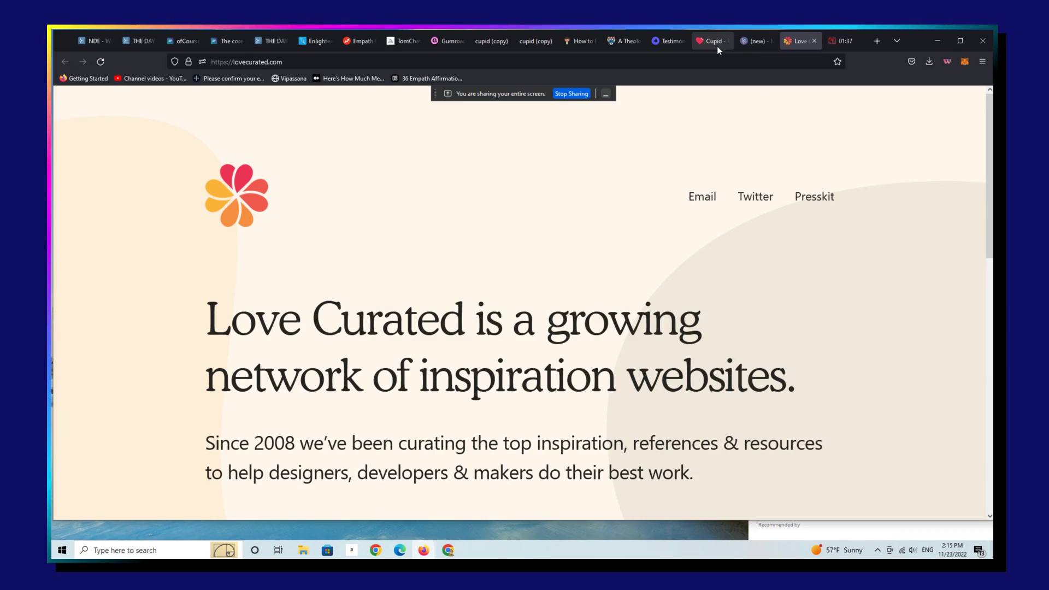
click(764, 45)
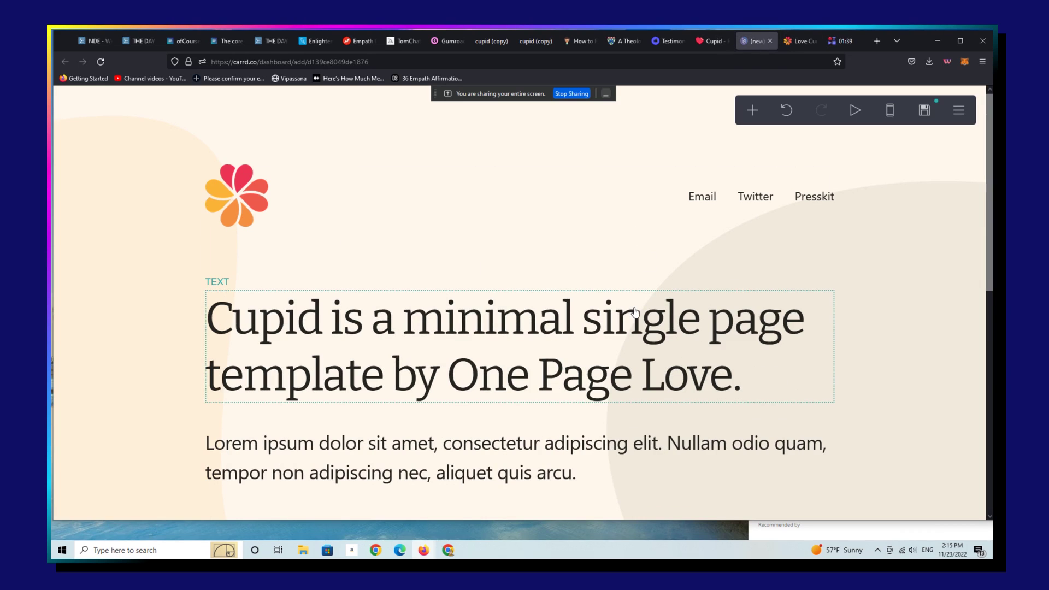
click(445, 345)
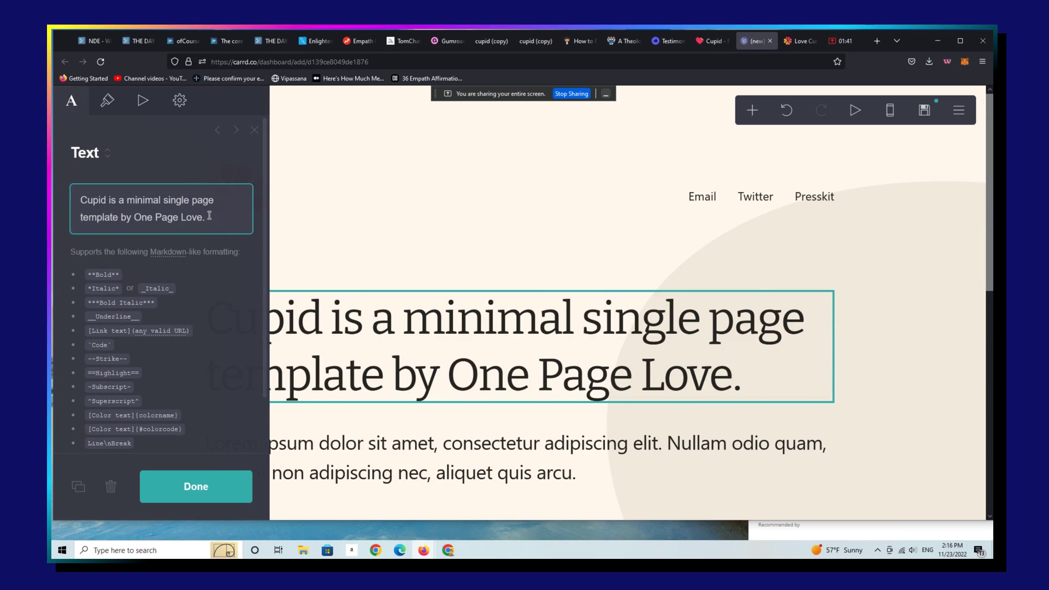
drag(111, 200, 212, 218)
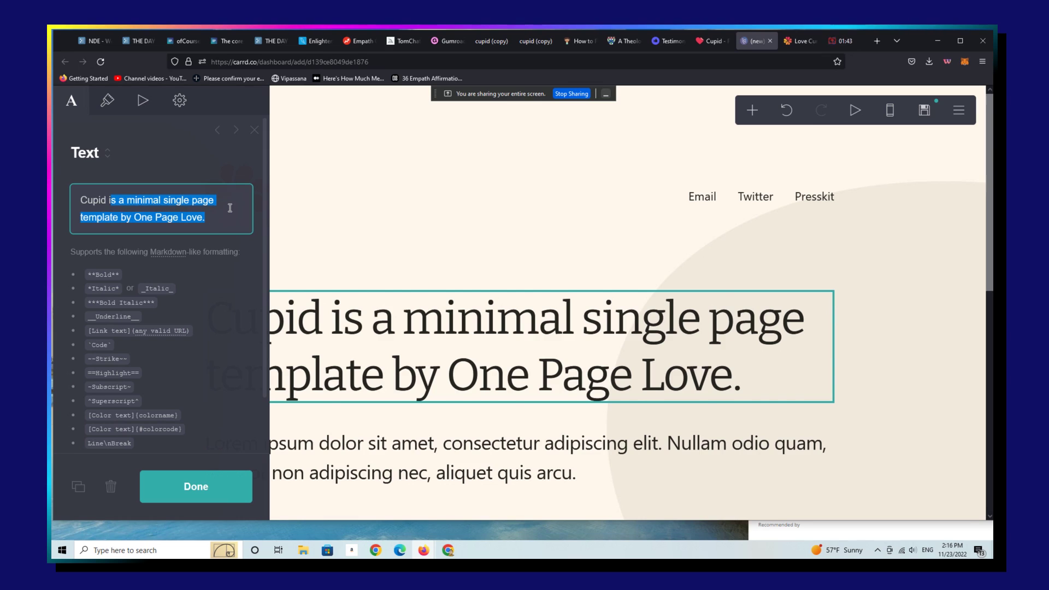
key(BackSpace)
key(BackSpace)
key(BackSpace)
key(BackSpace)
key(BackSpace)
key(BackSpace)
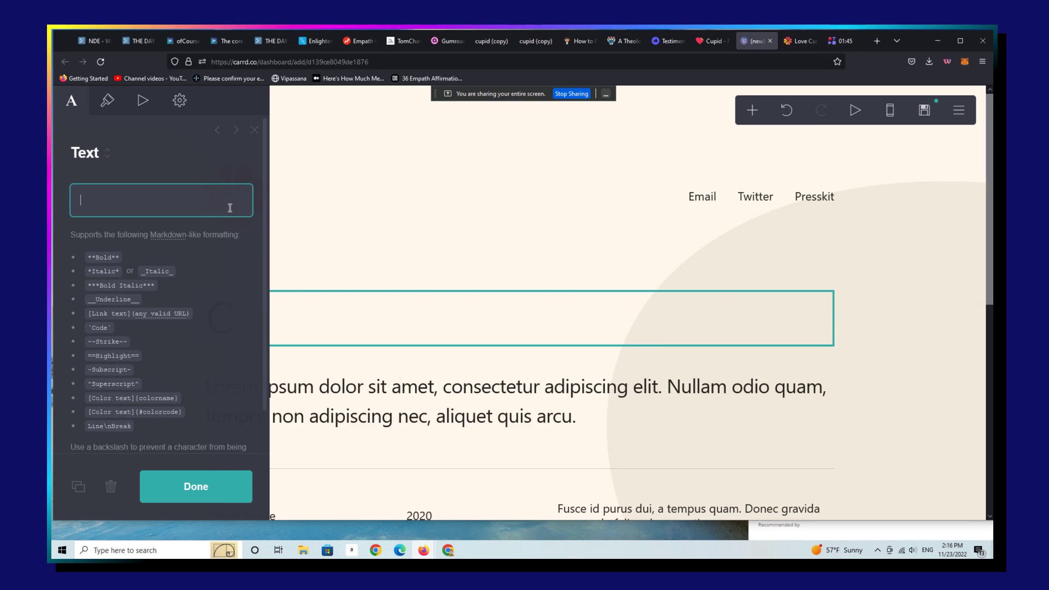
text(This would )
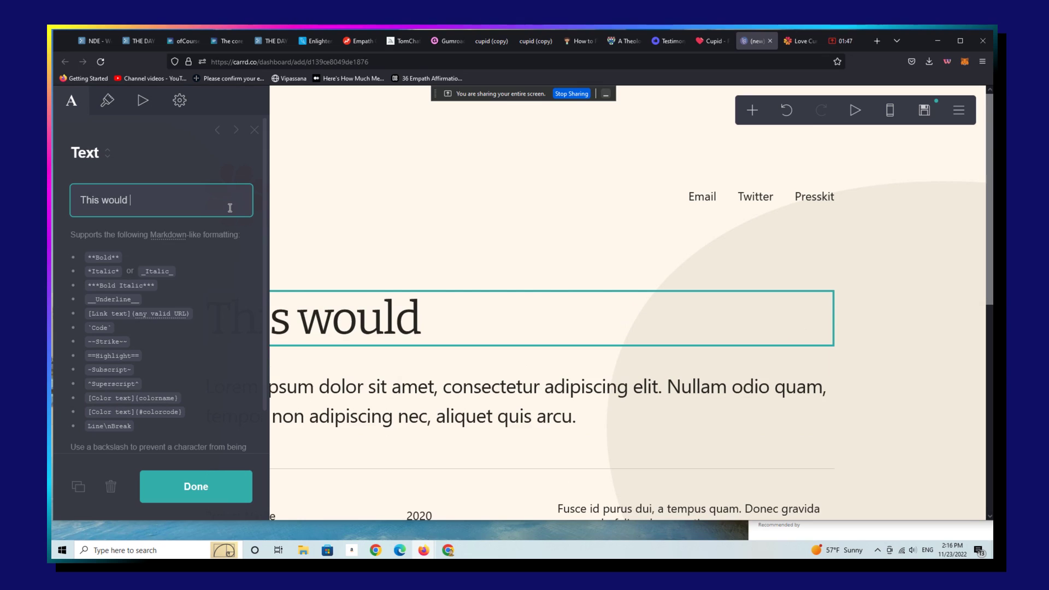
text(be an ideal ca)
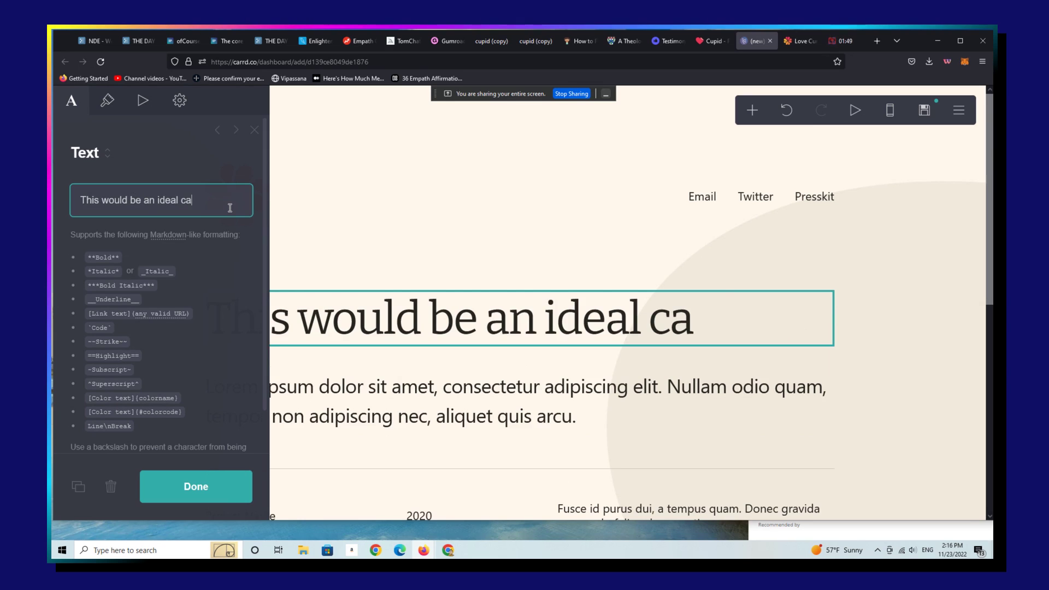
text(rrd for)
key(BackSpace)
key(BackSpace)
key(BackSpace)
key(BackSpace)
key(BackSpace)
key(BackSpace)
key(BackSpace)
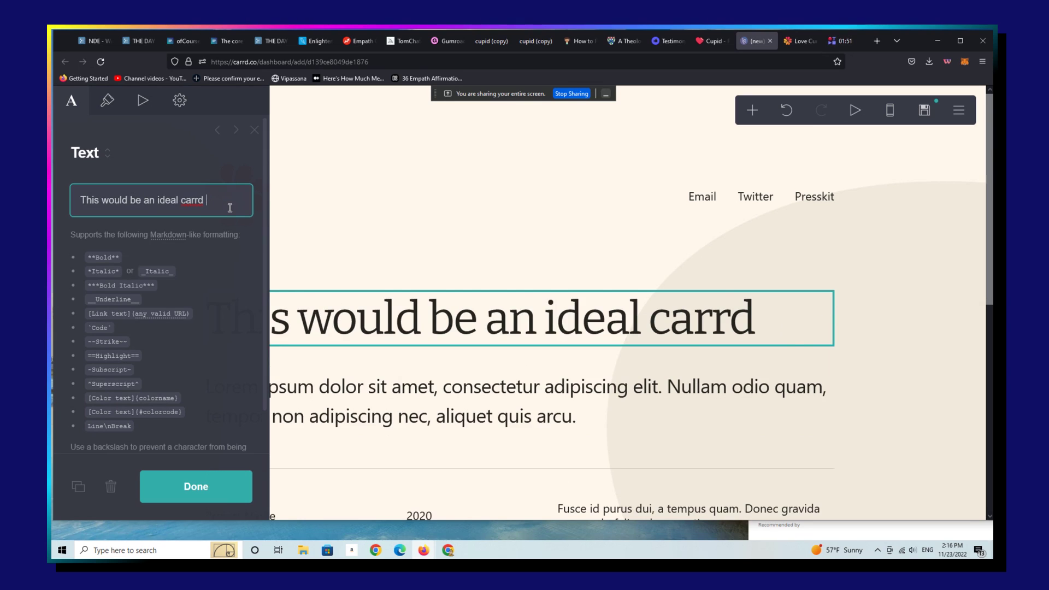
key(BackSpace)
key(BackSpace)
text(website for)
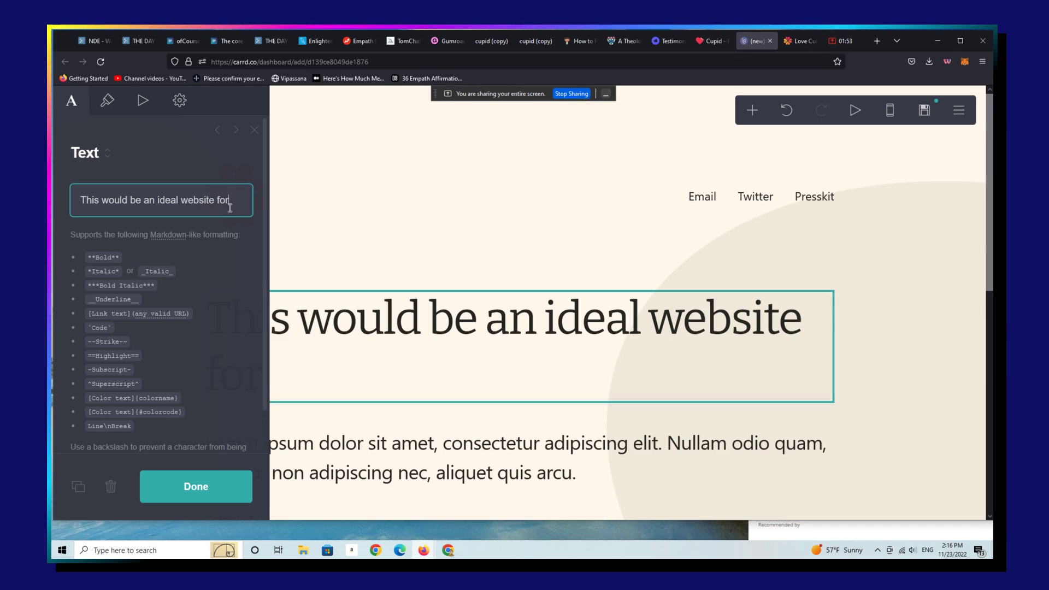
text( a social media profi)
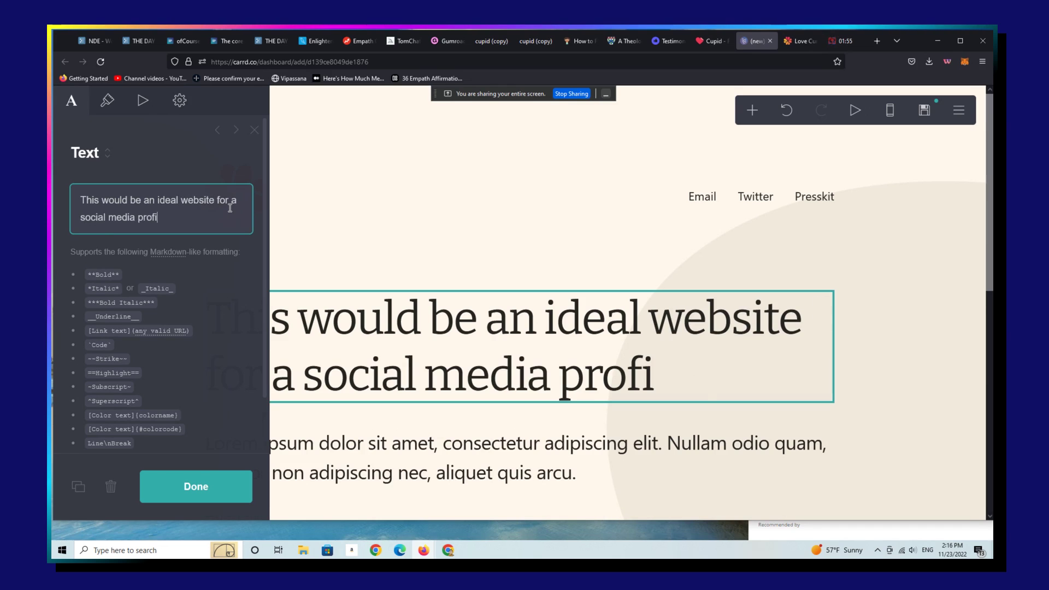
text(le you can sell to)
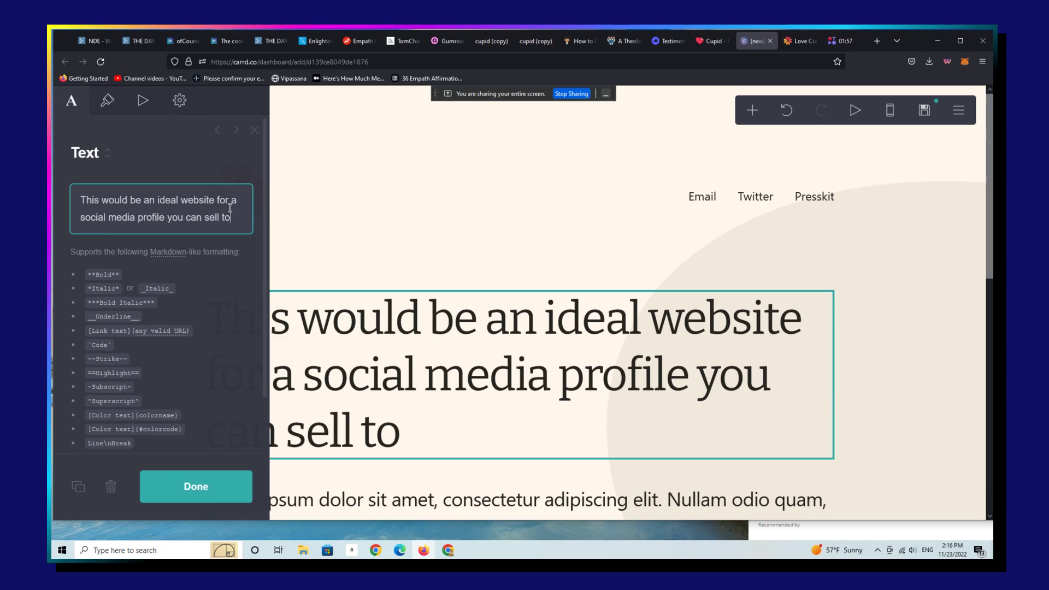
text( clients)
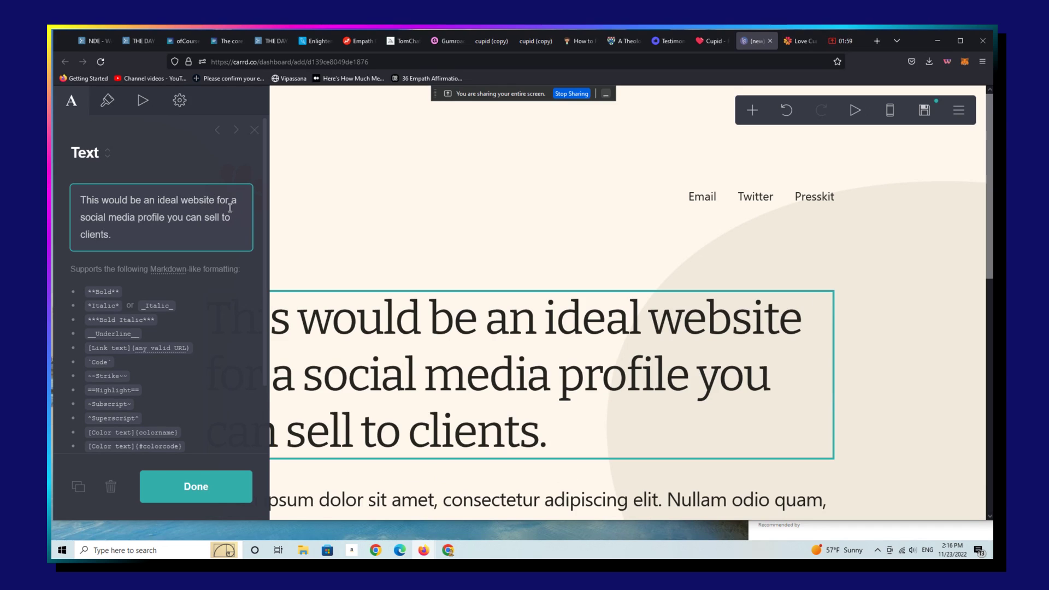
text(.)
Confirm the headline and replace the Lorem ipsum paragraph with 'Here are some of the things i'm up to in the world in 2023. (as a hypothetical client)'.
click(203, 490)
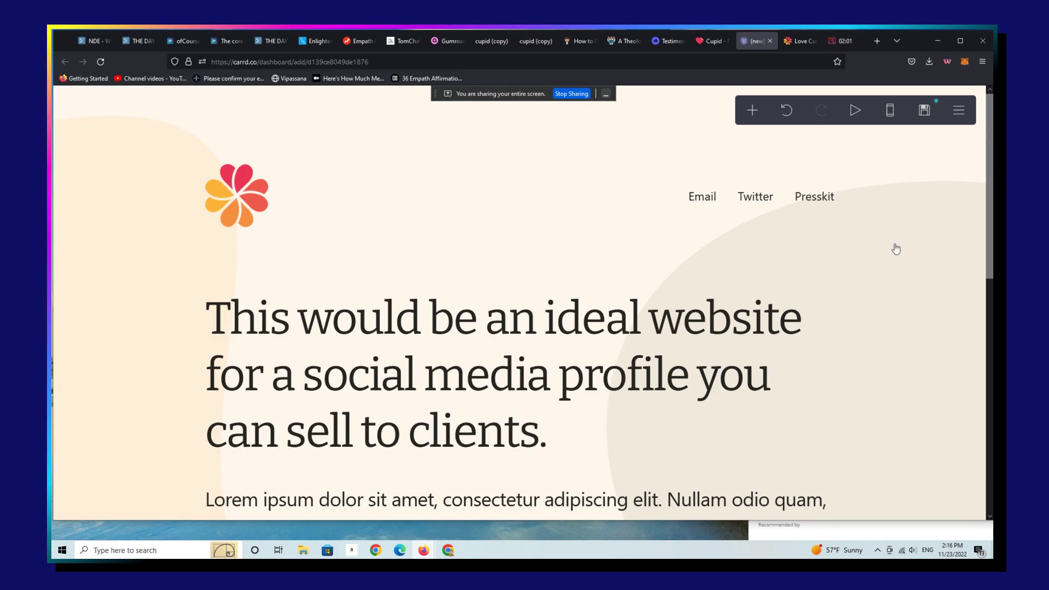
click(747, 497)
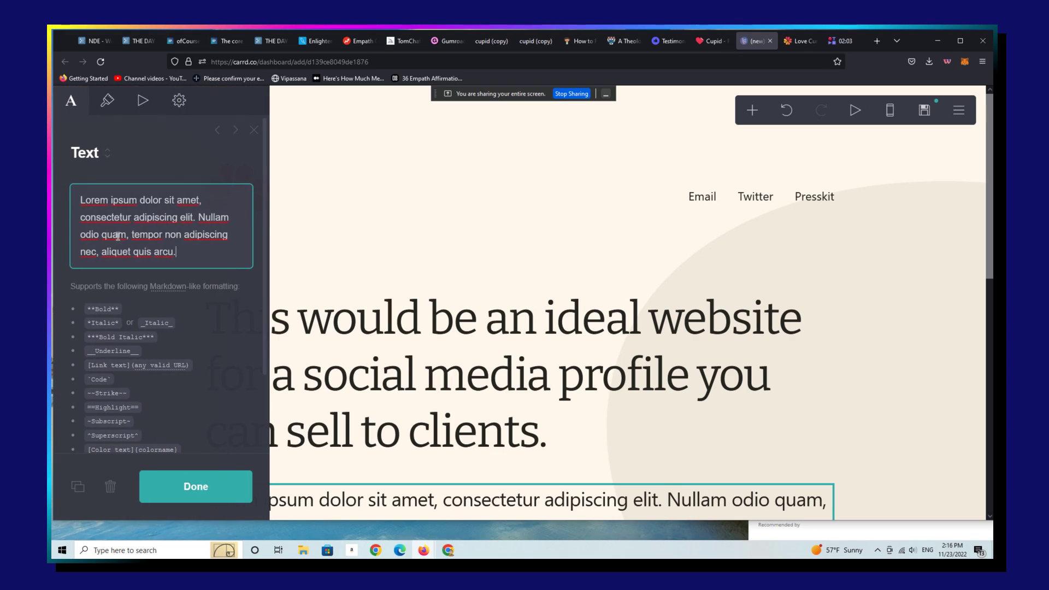
drag(182, 251, 120, 203)
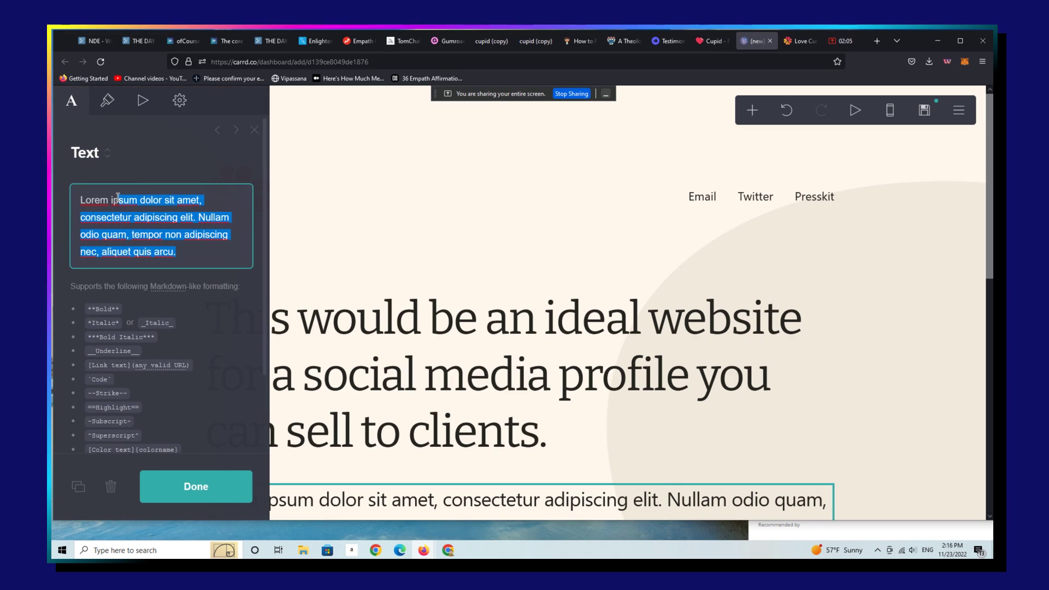
key(BackSpace)
key(BackSpace)
key(BackSpace)
key(BackSpace)
text(Here)
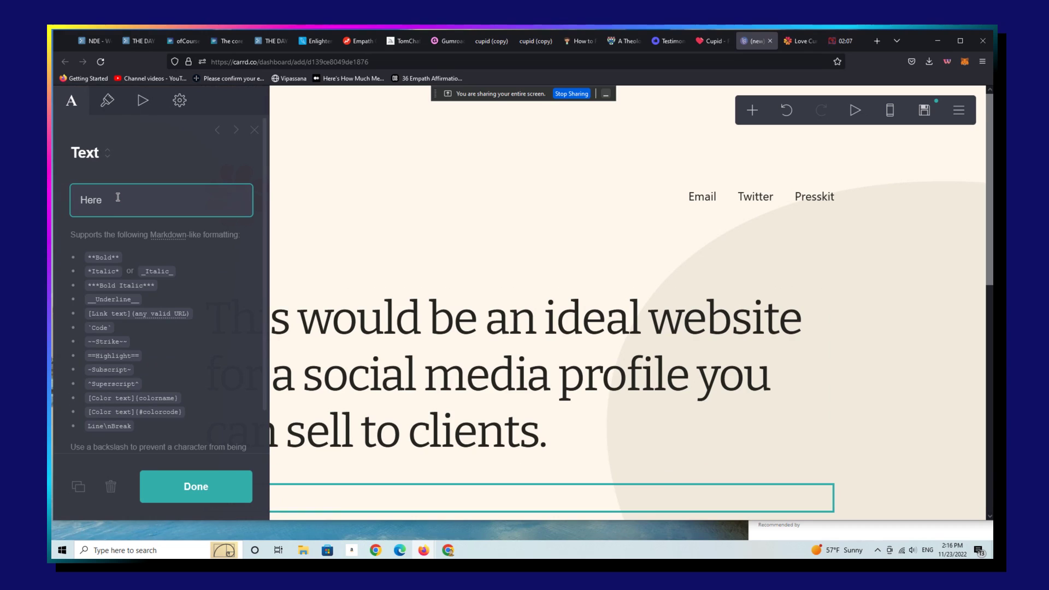
text( are some of the things )
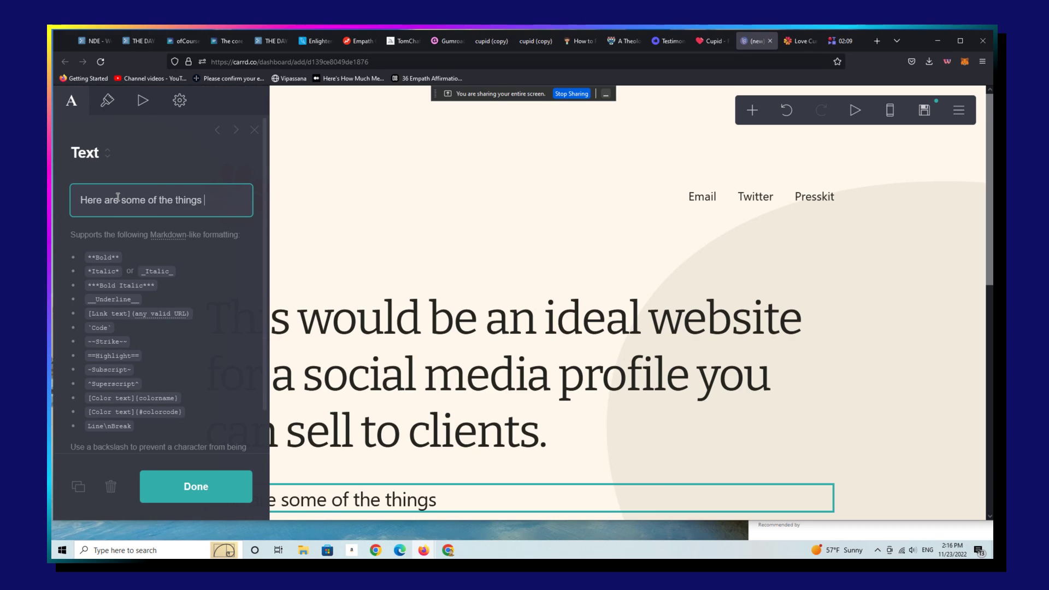
text(i'm up to in th)
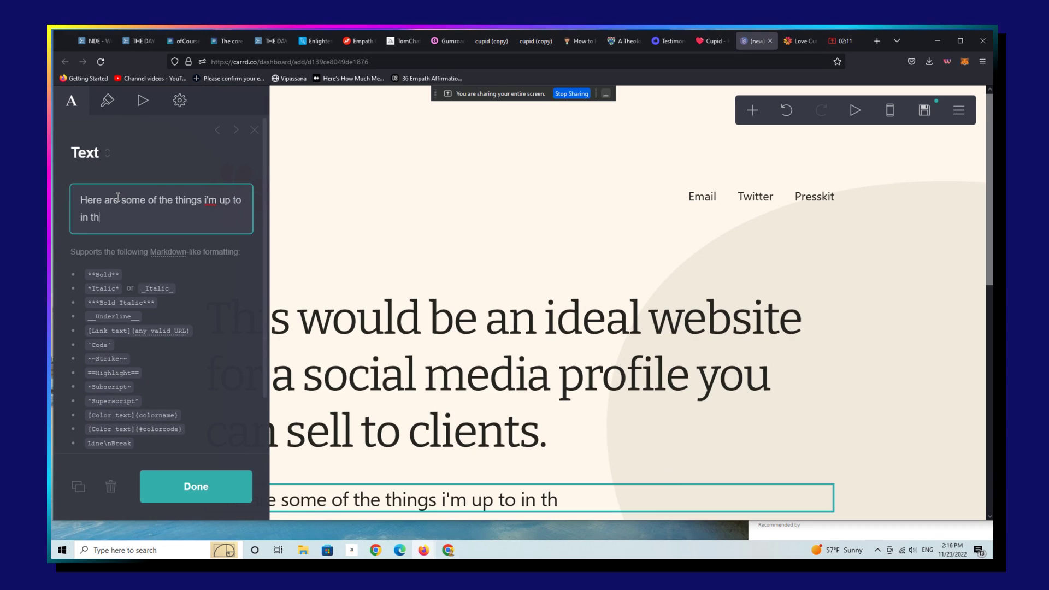
text(e world in 2023.)
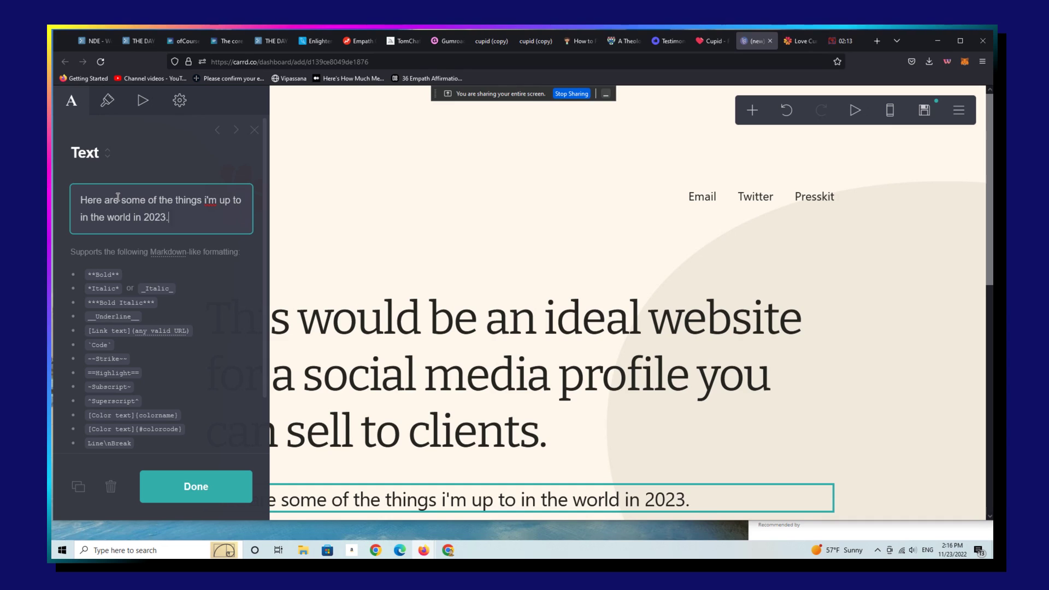
text(  (as a hyp)
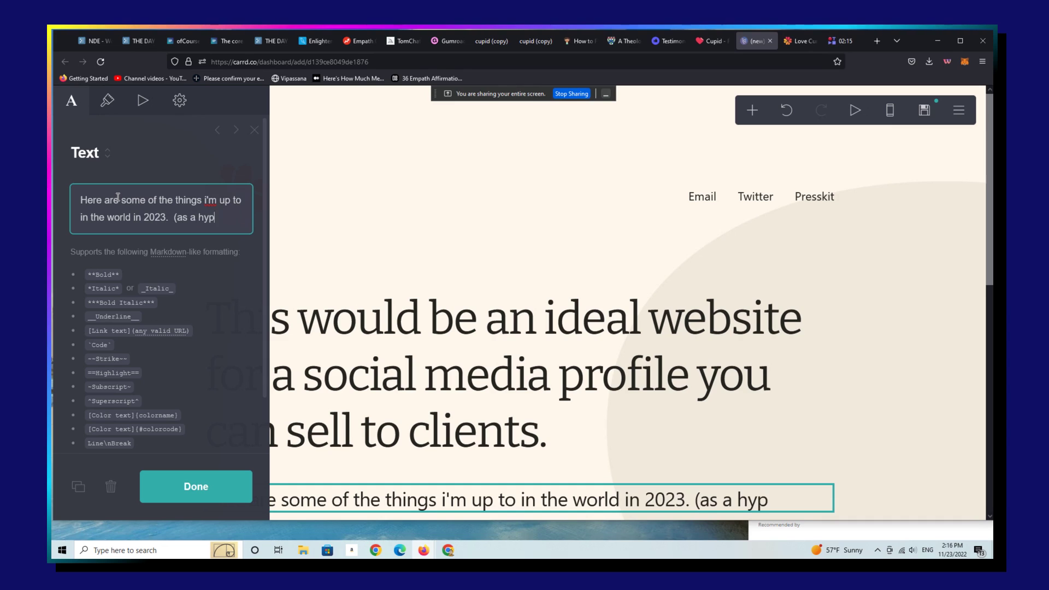
text(othetri)
key(BackSpace)
key(BackSpace)
text(tical client)
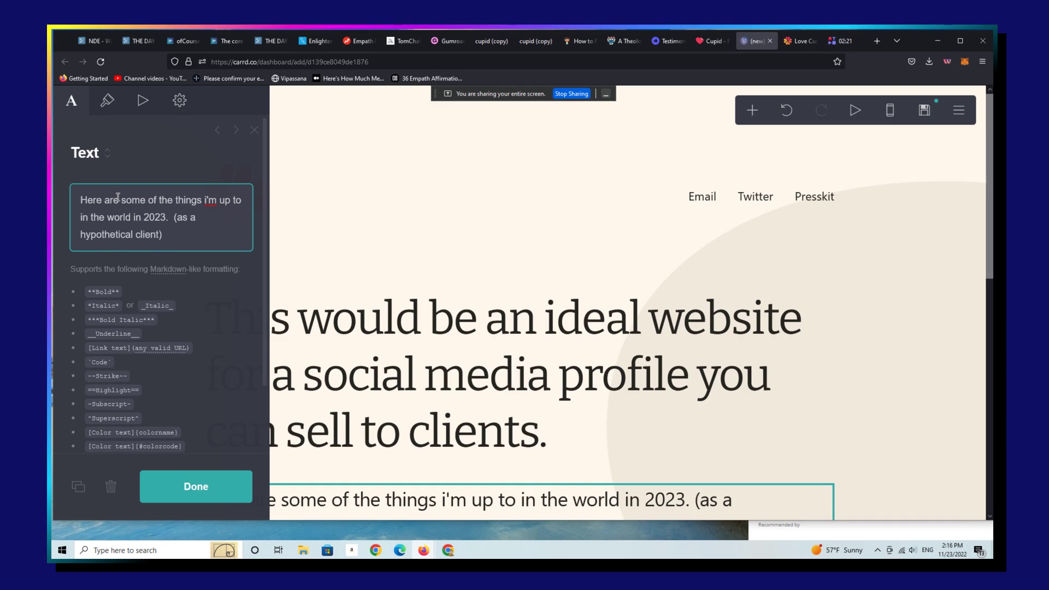
Apply the intro paragraph and scroll down to review the Project Name rows.
click(195, 486)
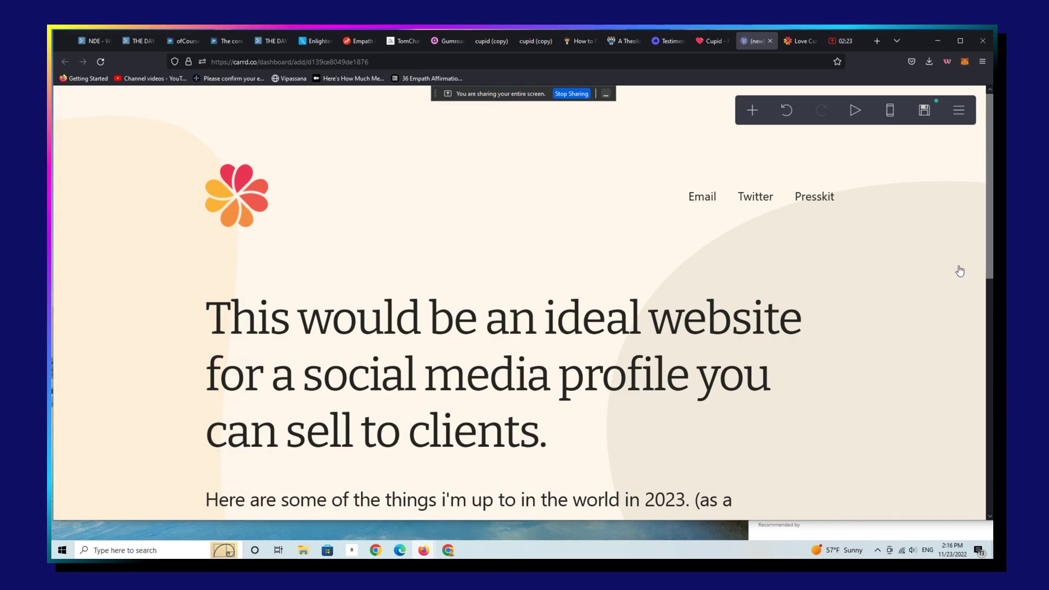
scroll(910, 204, down, 8)
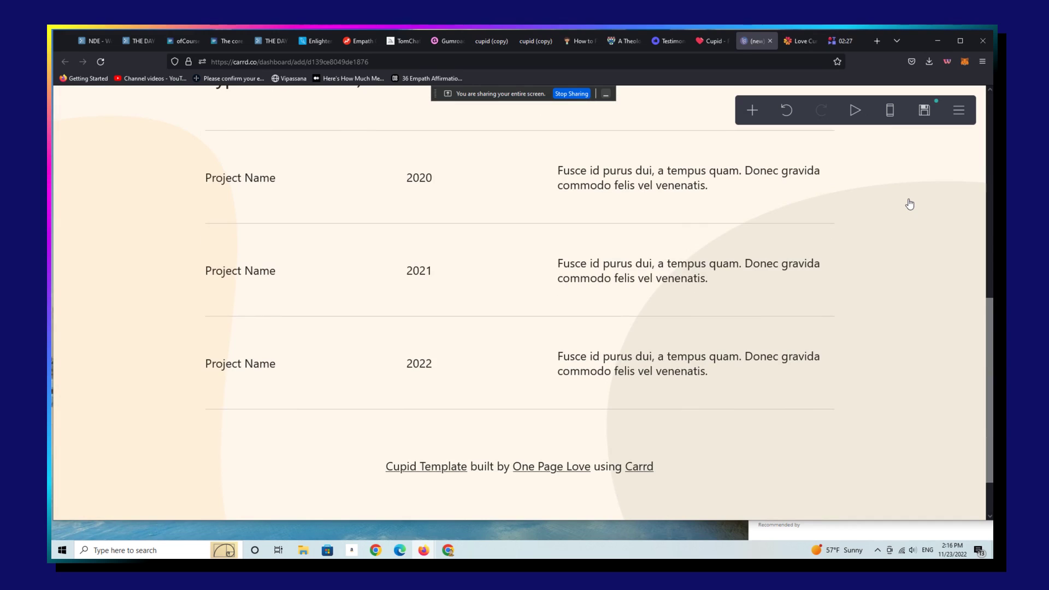
scroll(909, 204, down, 1)
scroll(909, 204, up, 3)
scroll(909, 204, up, 1)
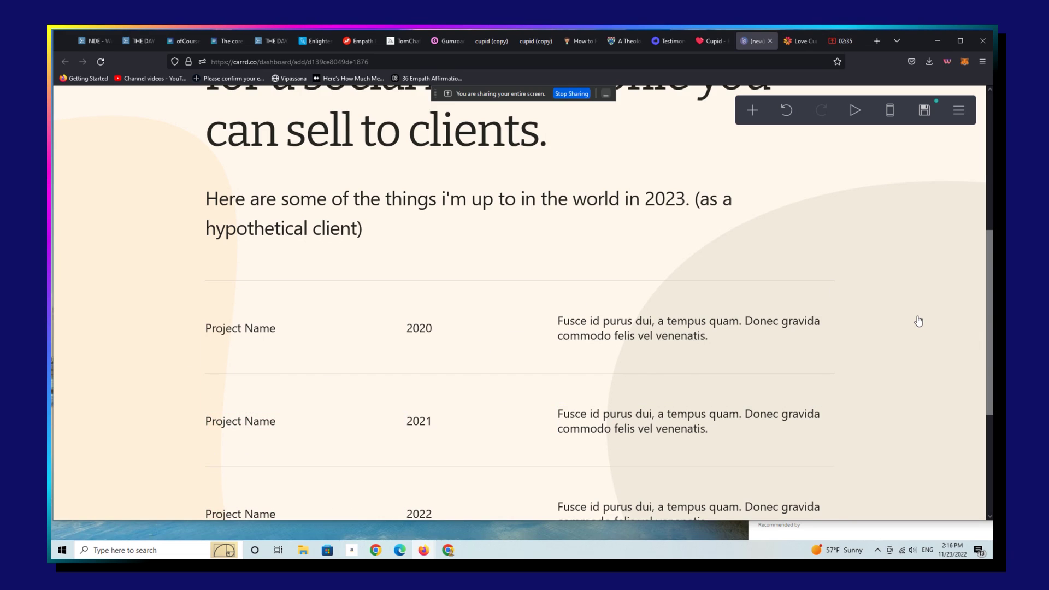
scroll(918, 321, up, 5)
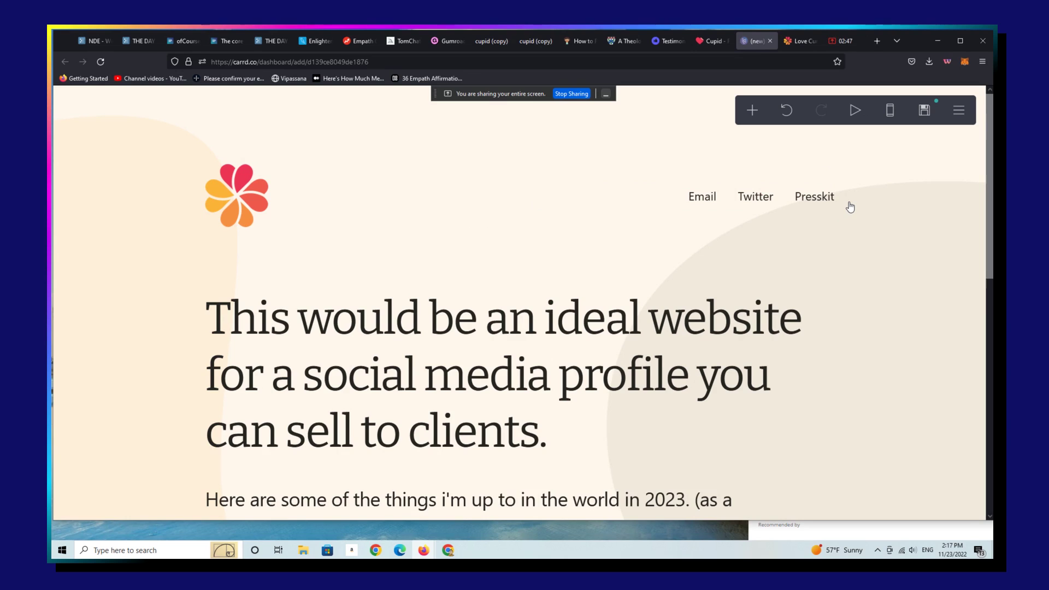
scroll(849, 207, down, 5)
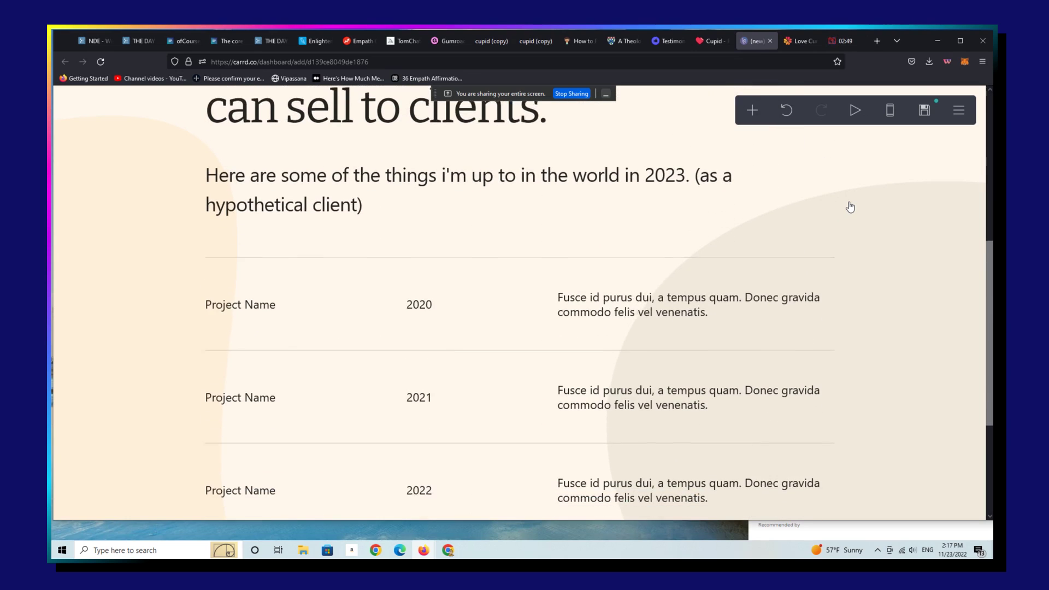
scroll(849, 206, down, 1)
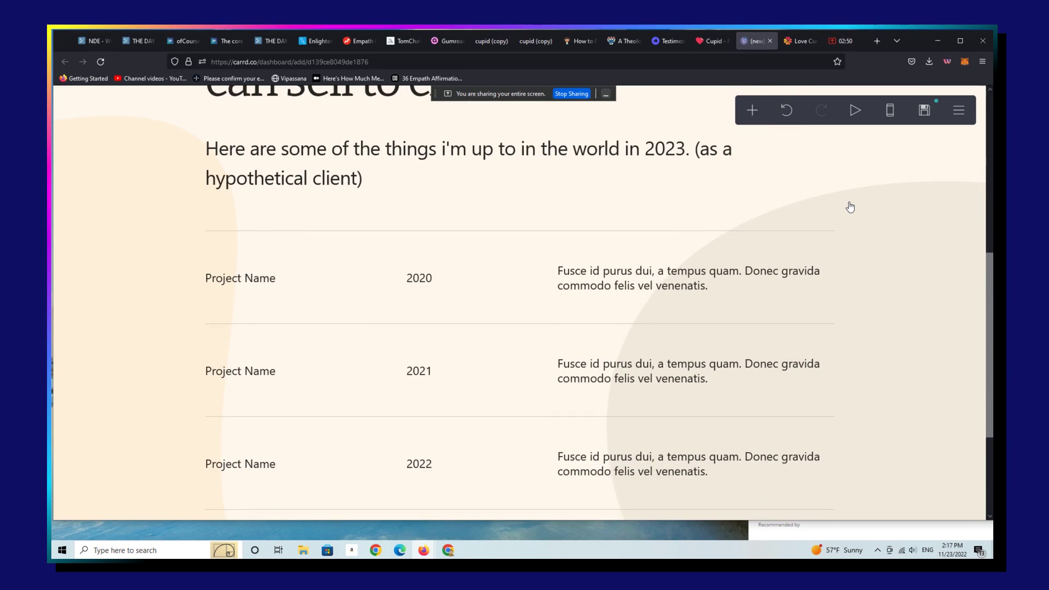
Duplicate the first project row and rename the copy's link text to 'Recent Home Sales'.
click(684, 241)
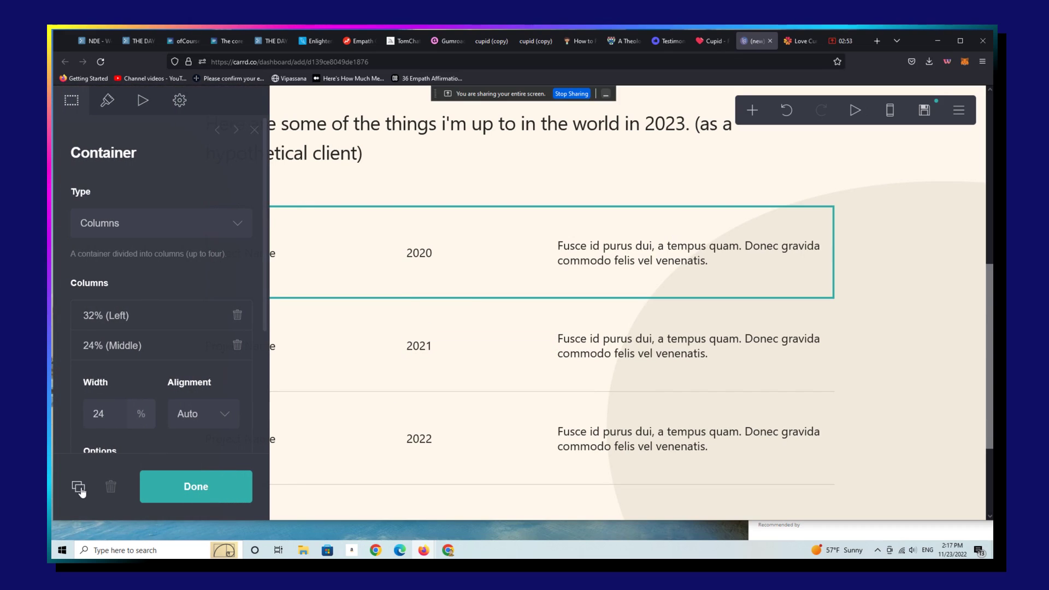
click(79, 487)
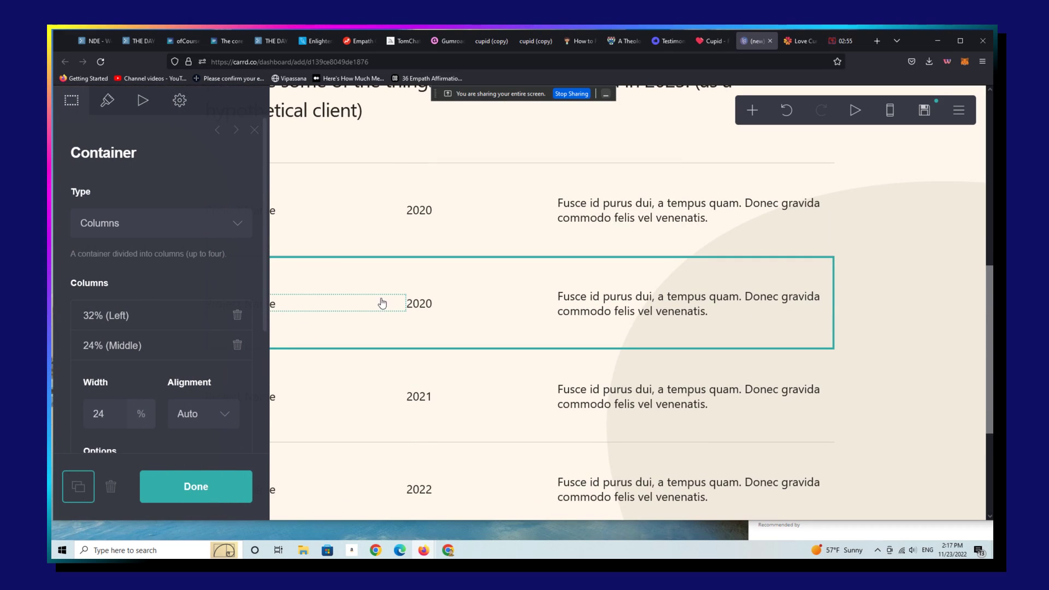
click(367, 303)
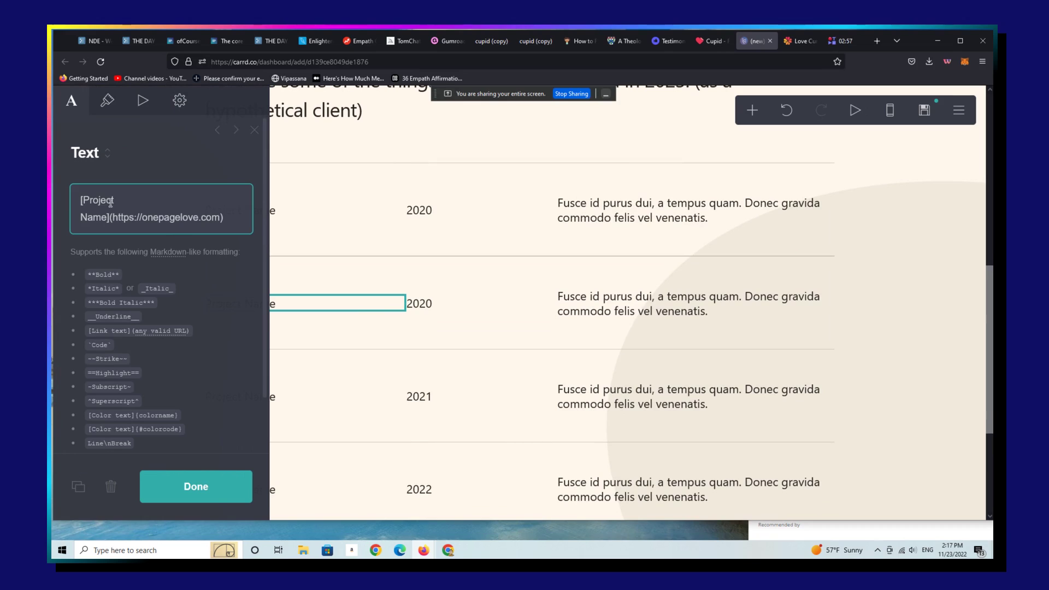
drag(93, 199, 100, 217)
key(BackSpace)
key(BackSpace)
key(BackSpace)
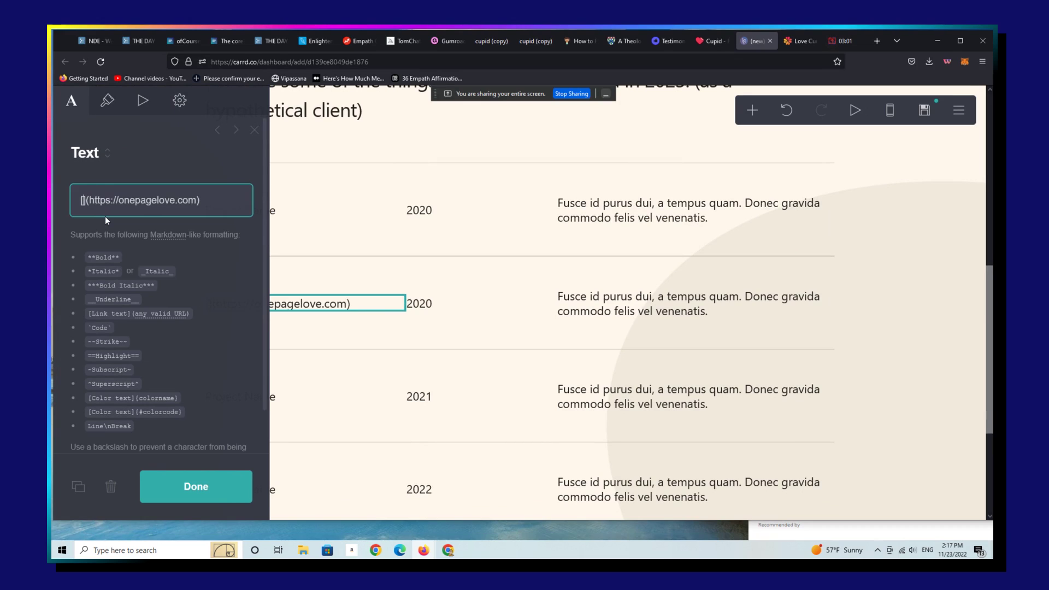
text(Rec)
text(ent )
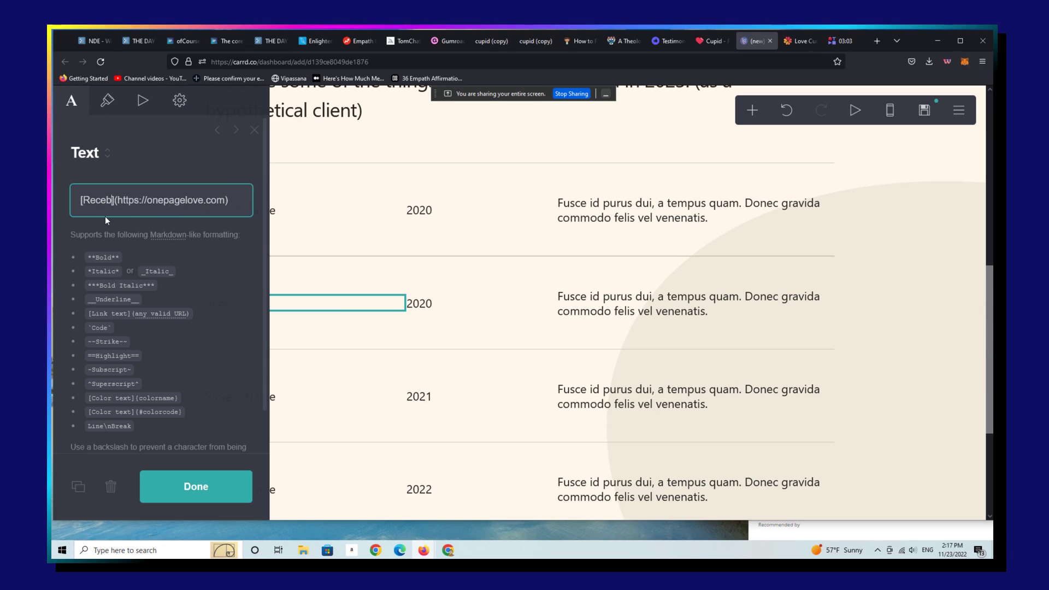
text(Home Sales)
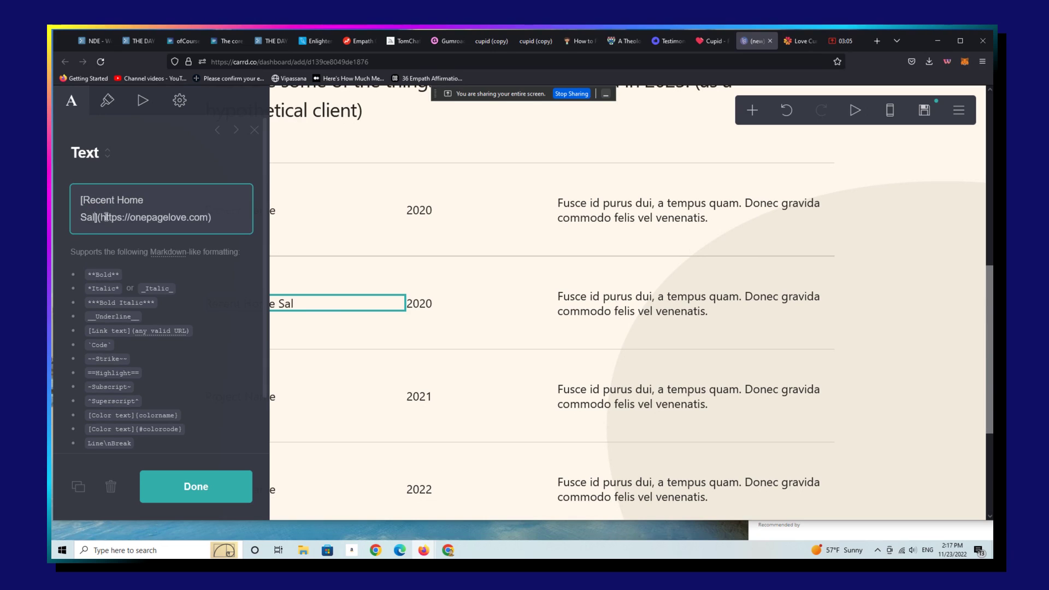
click(183, 490)
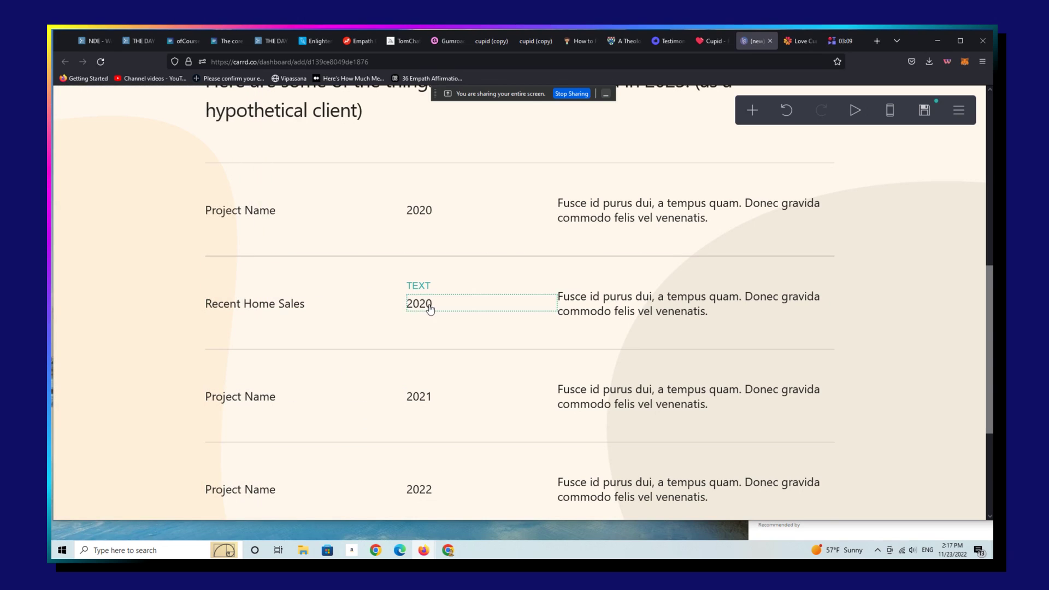
Change the row's year 2020 to 'November' and its description to 'You'll notice i'm a pretty big deal.'.
click(426, 306)
key(BackSpace)
key(BackSpace)
key(BackSpace)
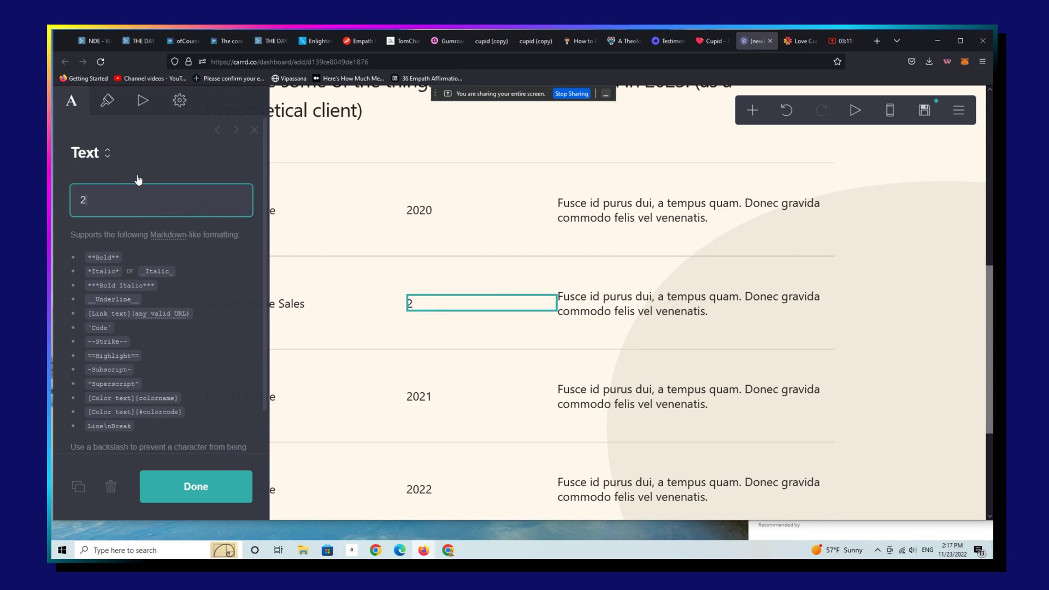
text(D)
key(BackSpace)
text(November)
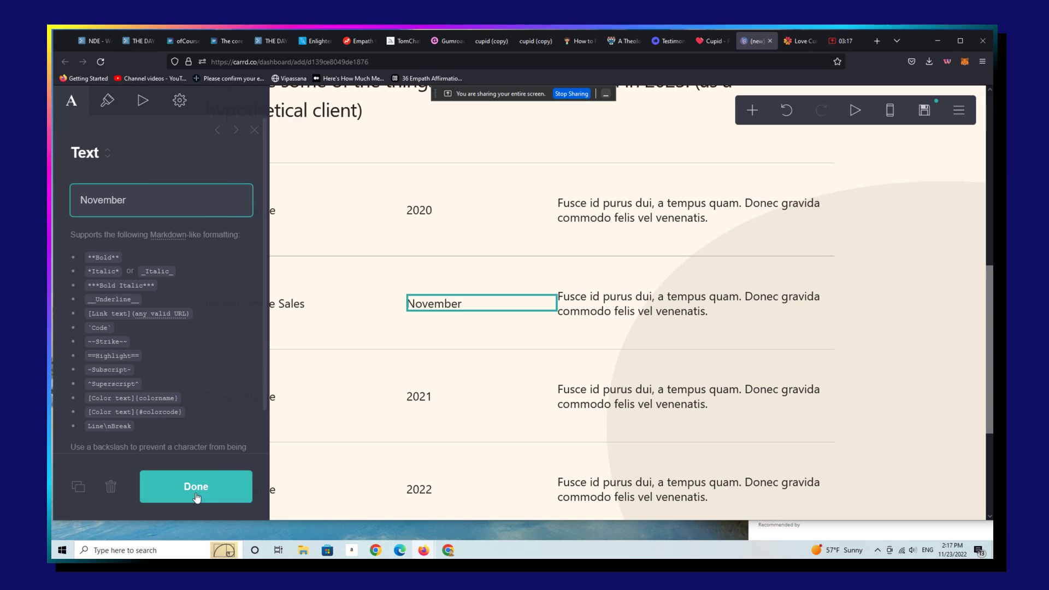
click(180, 483)
click(677, 309)
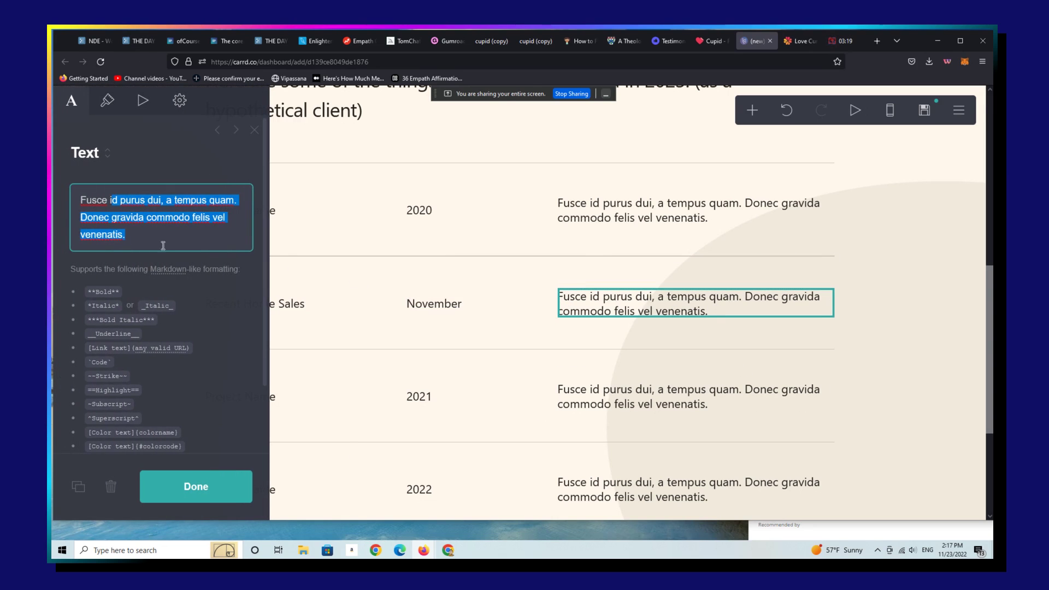
key(BackSpace)
key(BackSpace)
key(BackSpace)
key(BackSpace)
key(BackSpace)
key(BackSpace)
key(BackSpace)
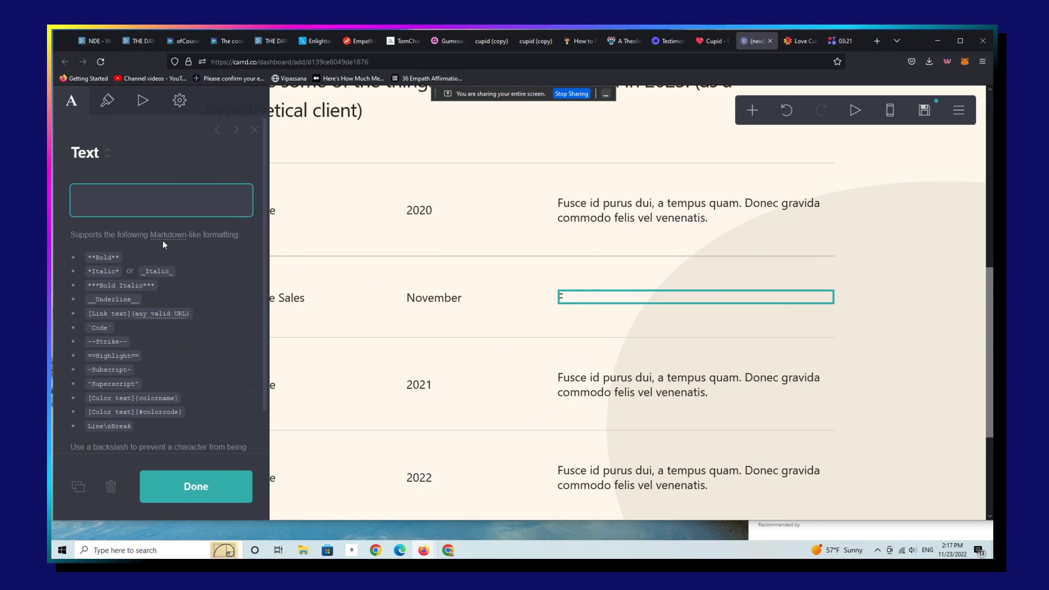
text(You'll notice i)
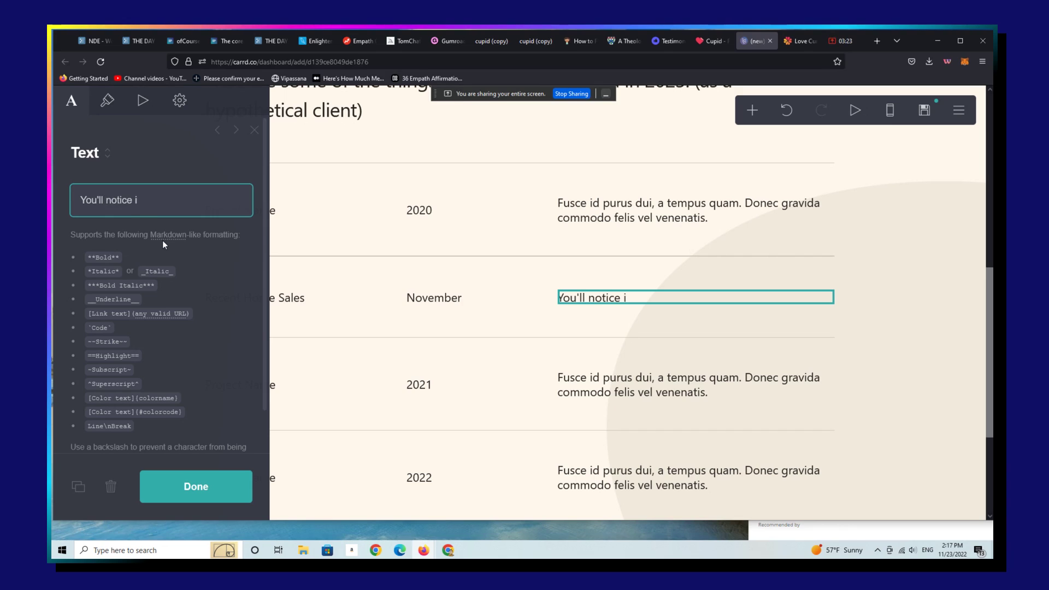
text('m a big deal.)
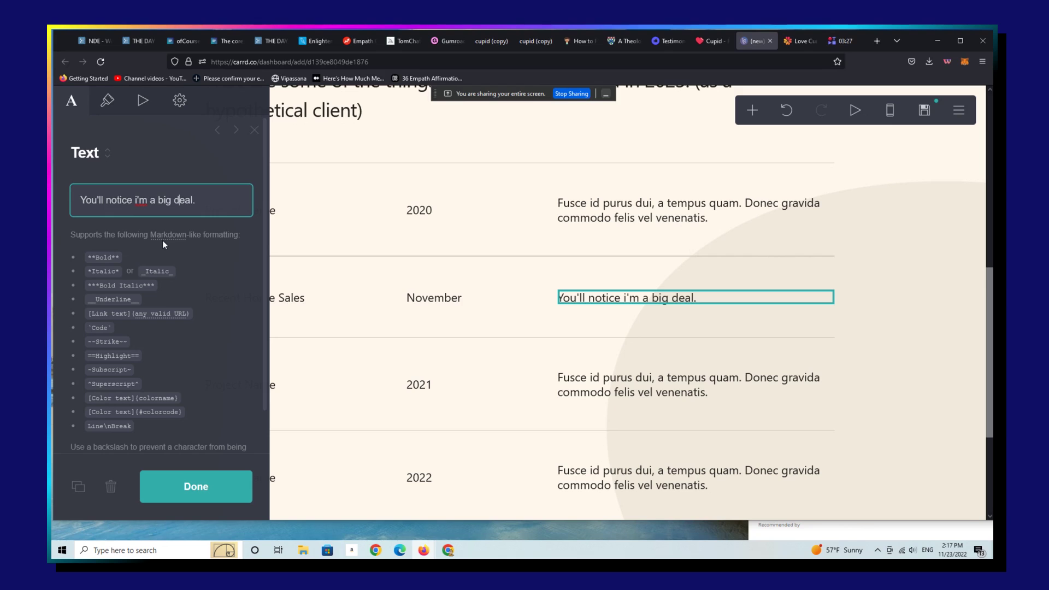
text(pretty)
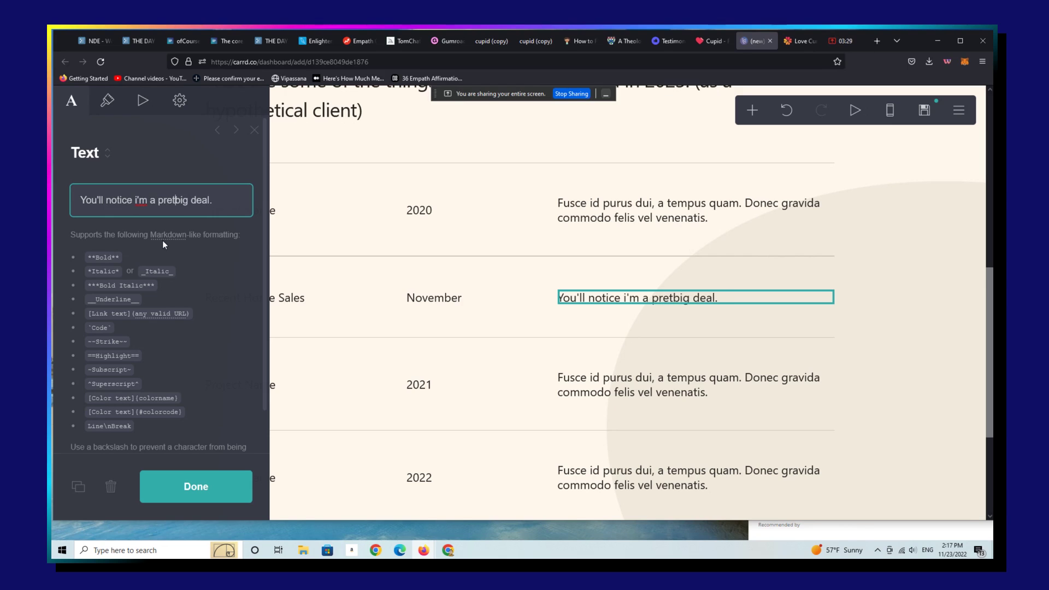
Confirm the description, then give the site a title and the description 'link tree or informational lander'.
click(193, 486)
click(924, 109)
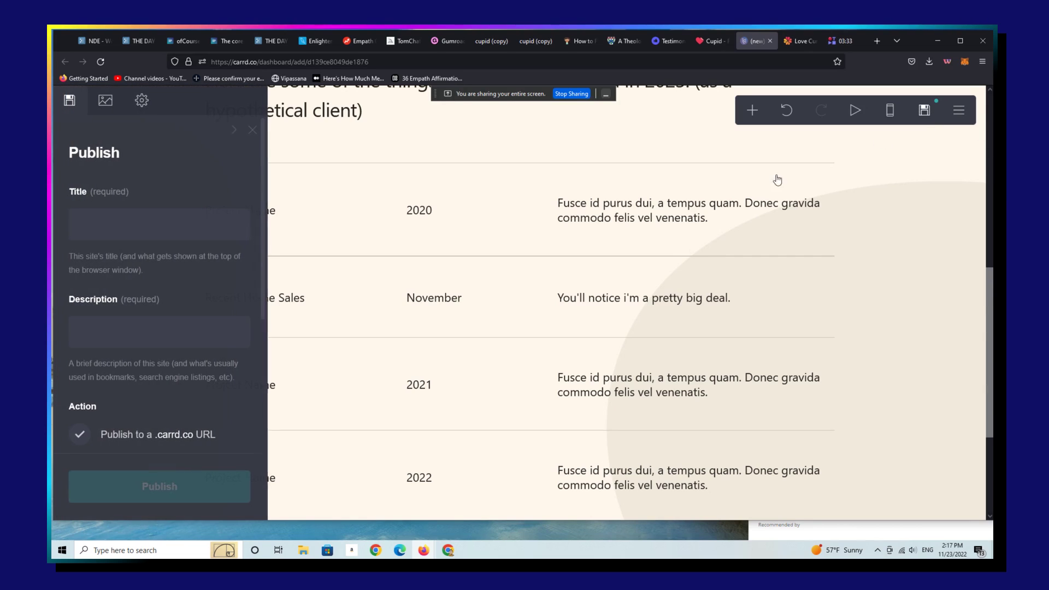
click(161, 228)
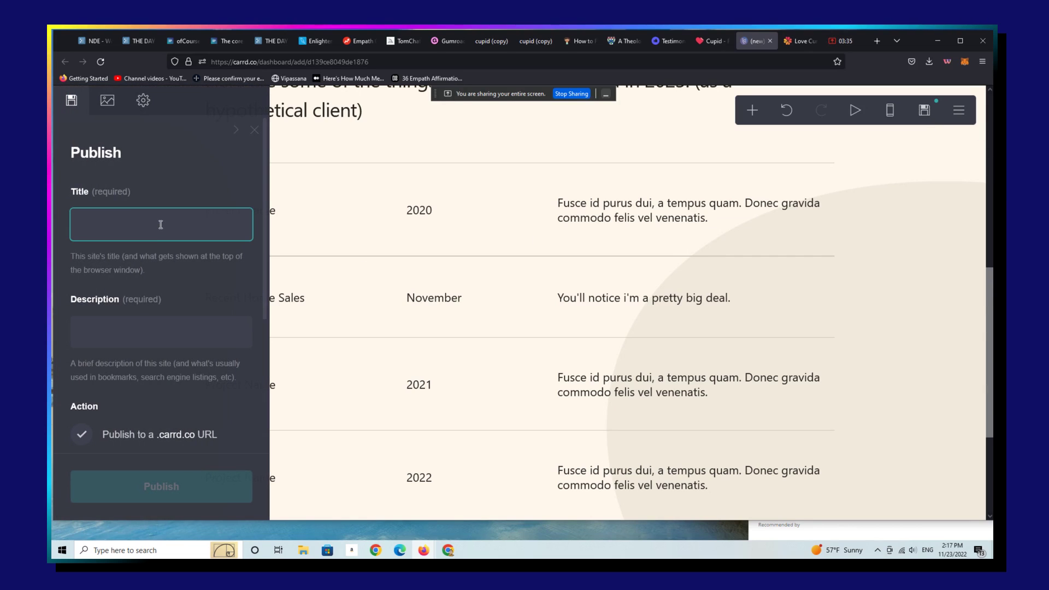
text(clone copy ian)
click(180, 321)
text(linnk)
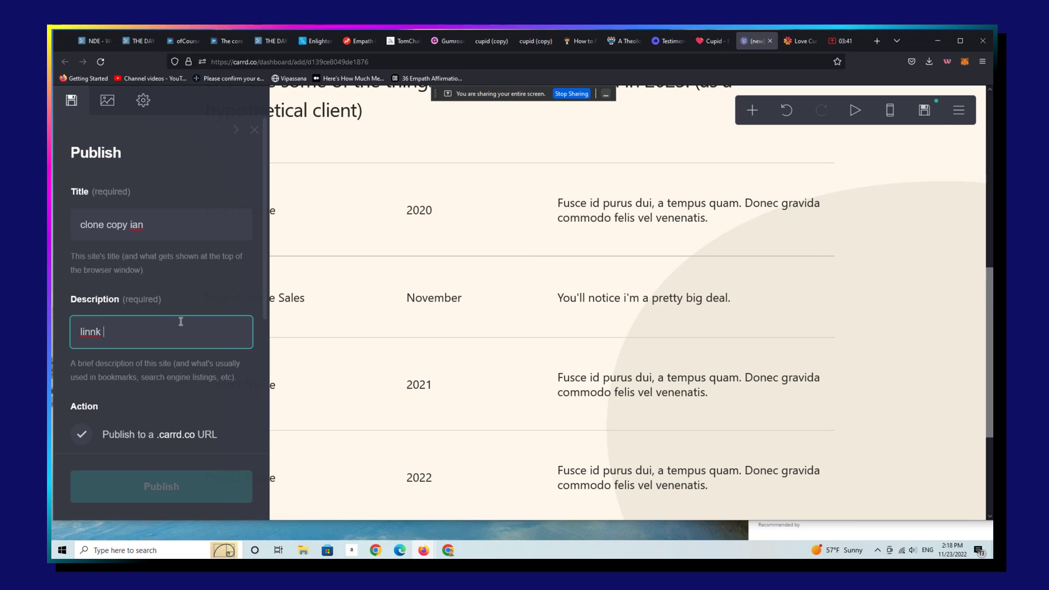
key(BackSpace)
key(BackSpace)
key(BackSpace)
text(n)
key(BackSpace)
text(k tree or informational lander)
Set the site address to nov232022.carrd.co and publish it.
scroll(249, 365, down, 4)
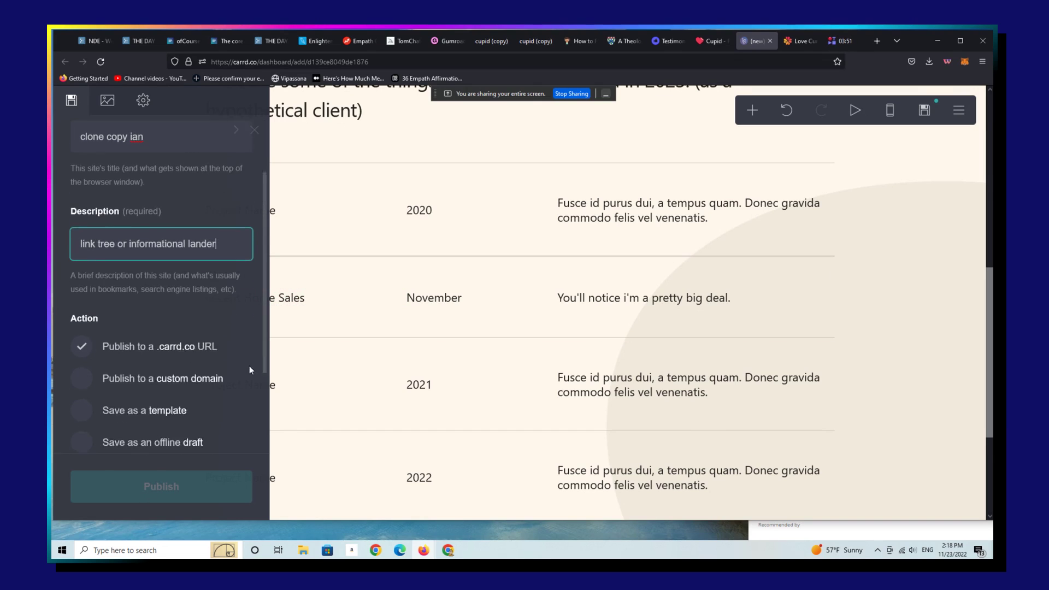
click(121, 370)
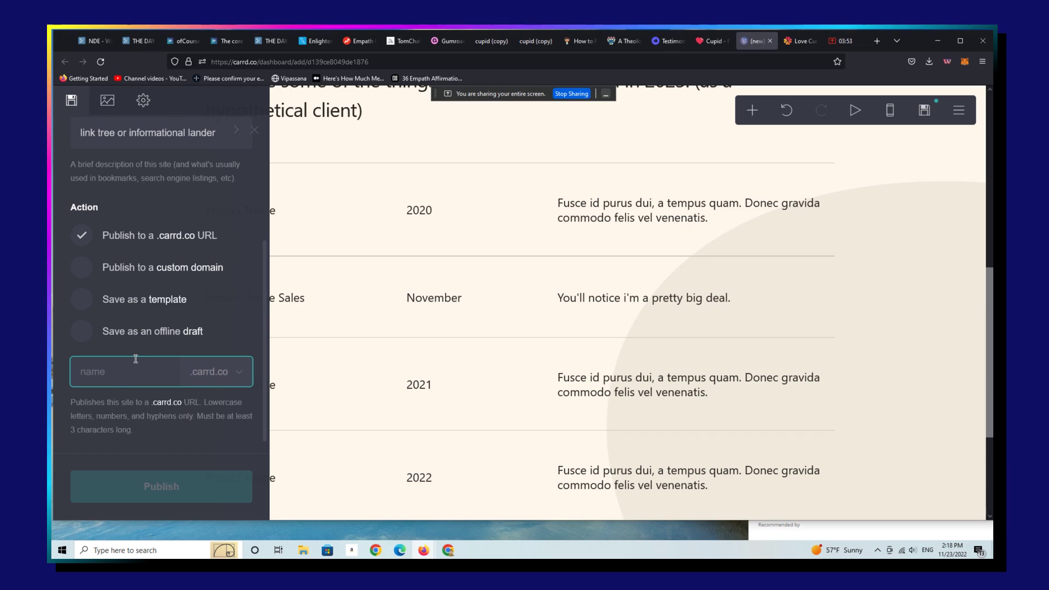
text(nov23)
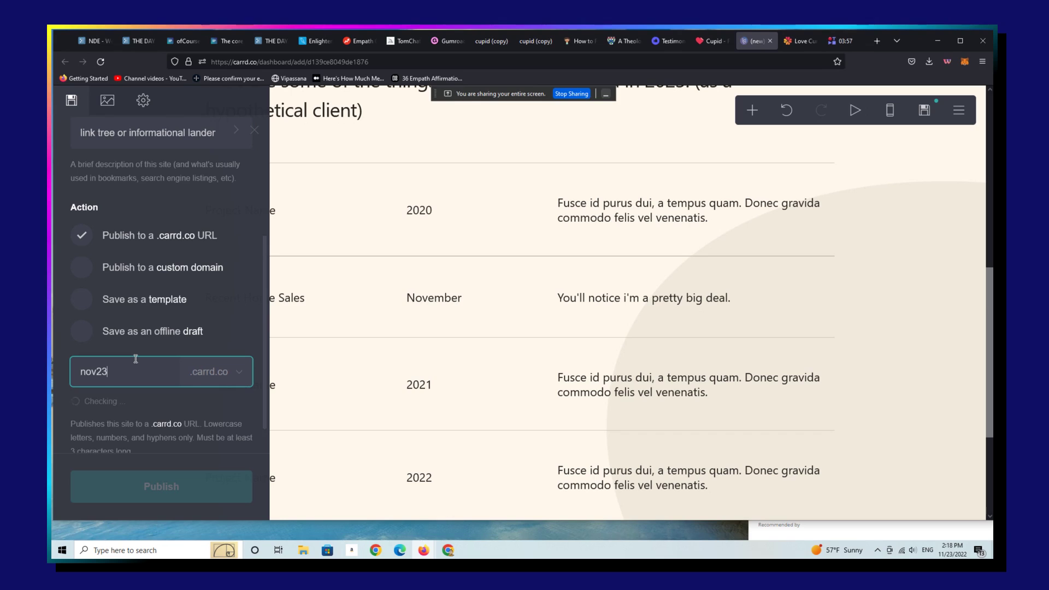
text(12022)
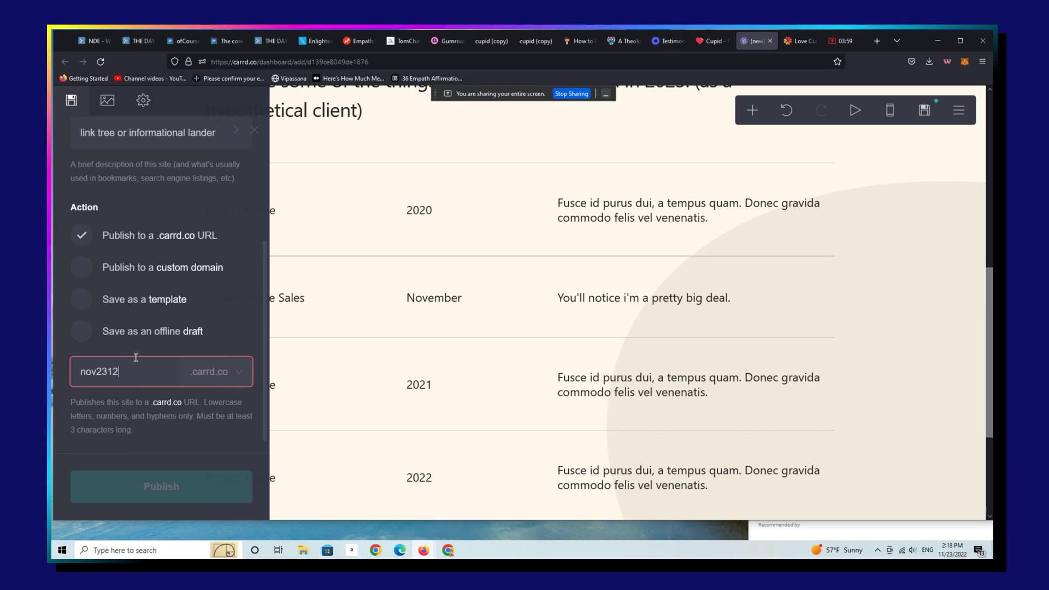
key(BackSpace)
key(BackSpace)
key(BackSpace)
key(BackSpace)
key(BackSpace)
text(2022)
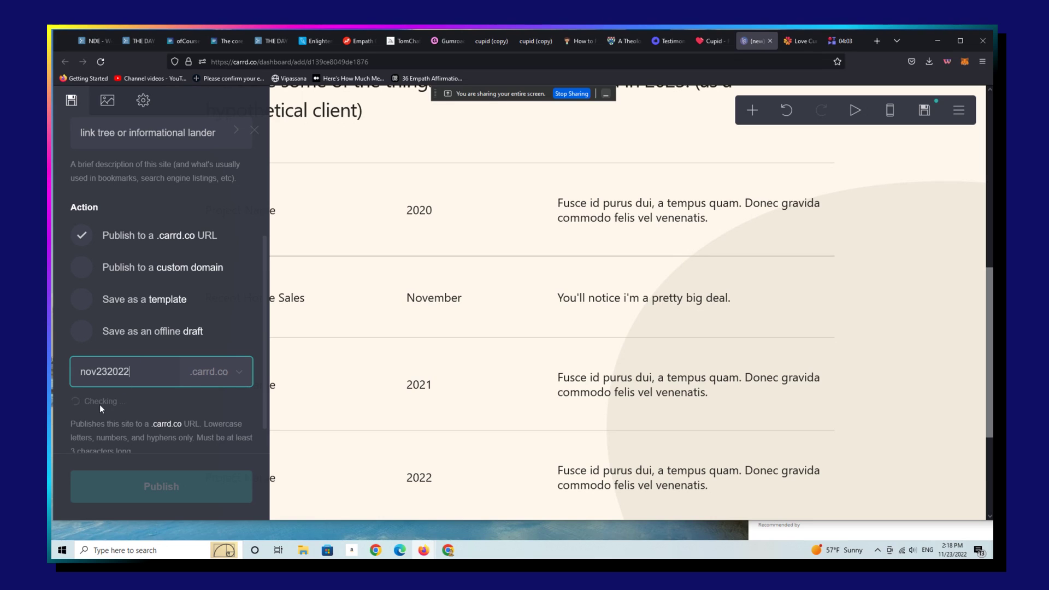
click(163, 492)
click(163, 492)
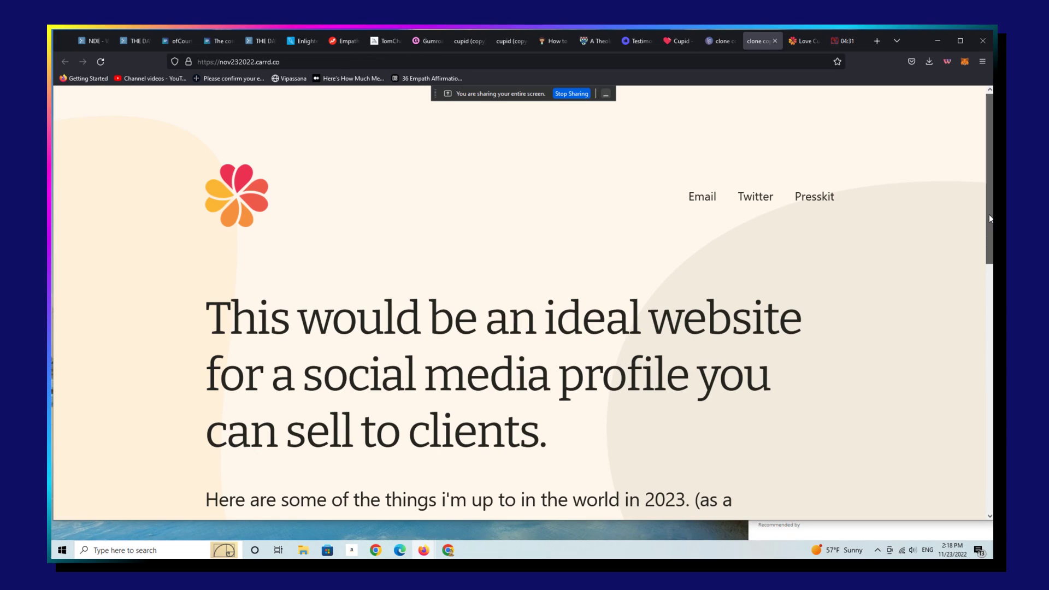
Scroll through the live nov232022.carrd.co page to check the logo, headline and Recent Home Sales row.
drag(989, 218, 959, 379)
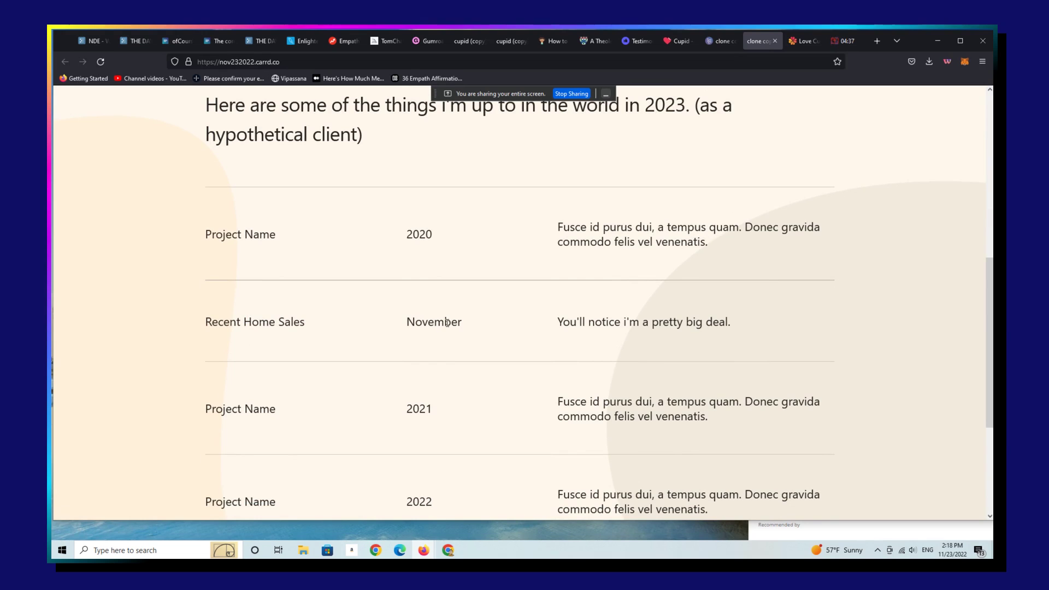
scroll(989, 421, down, 2)
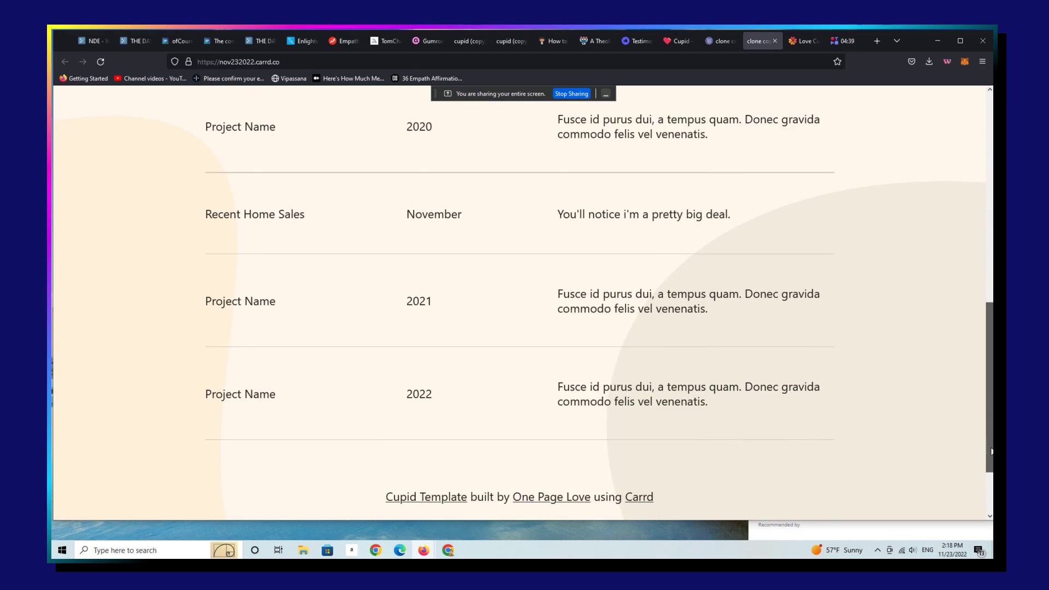
scroll(374, 286, up, 1)
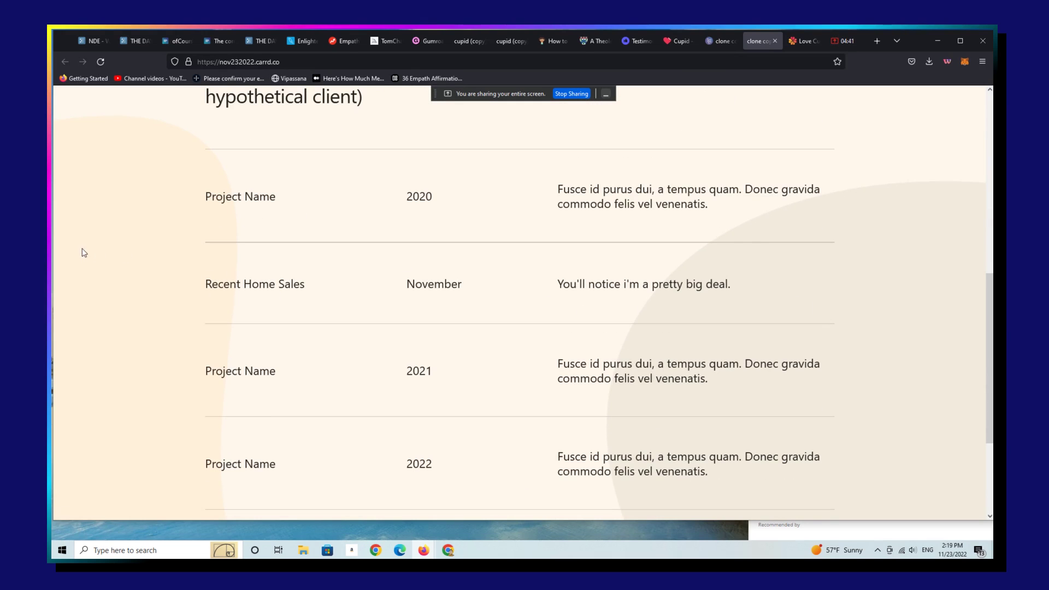
drag(990, 382, 963, 196)
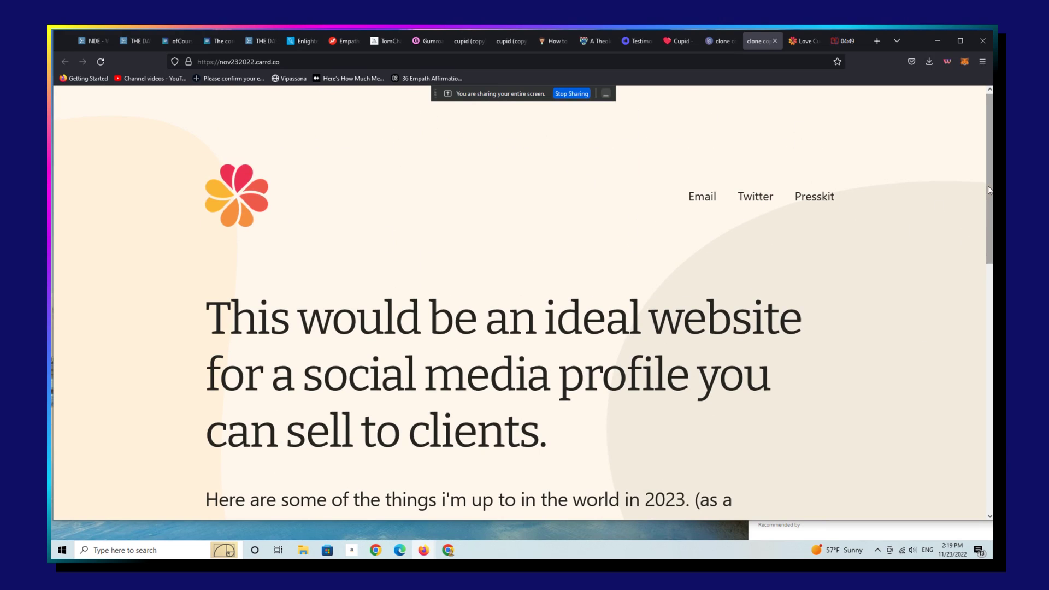
mouse_move(989, 193)
mouse_down()
mouse_move(992, 430)
mouse_move(991, 173)
mouse_up()
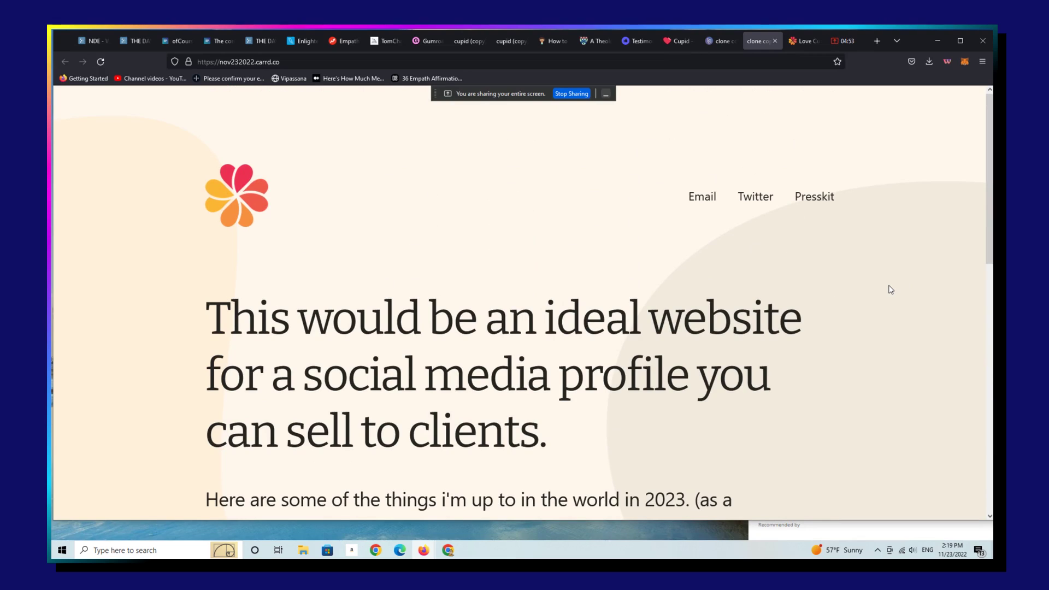